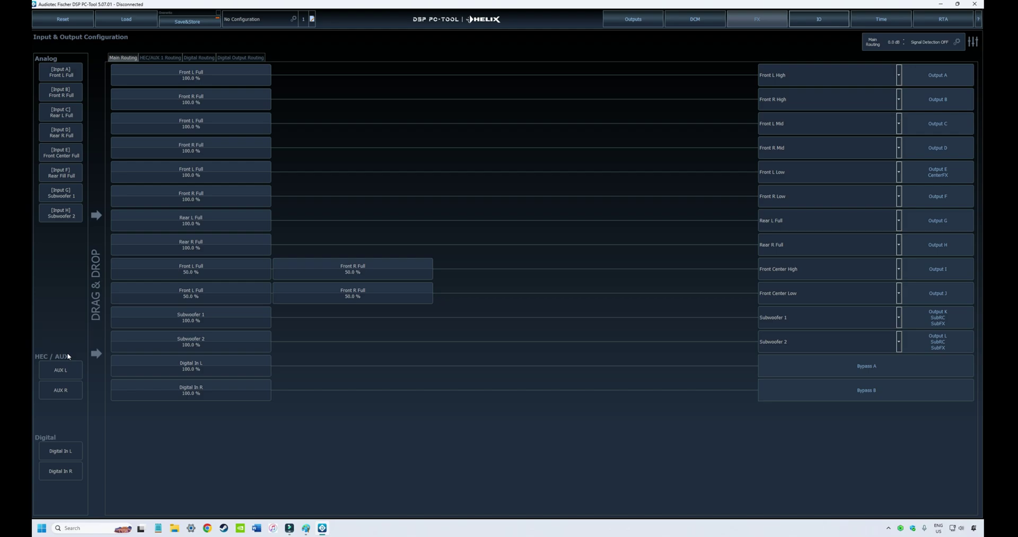
Review which inputs feed each output in the HEC/AUX 1 and Digital routings, and return to the Main Routing.
{"action": "mouse_move", "coordinate": [68, 354]}
{"action": "left_click", "coordinate": [164, 58]}
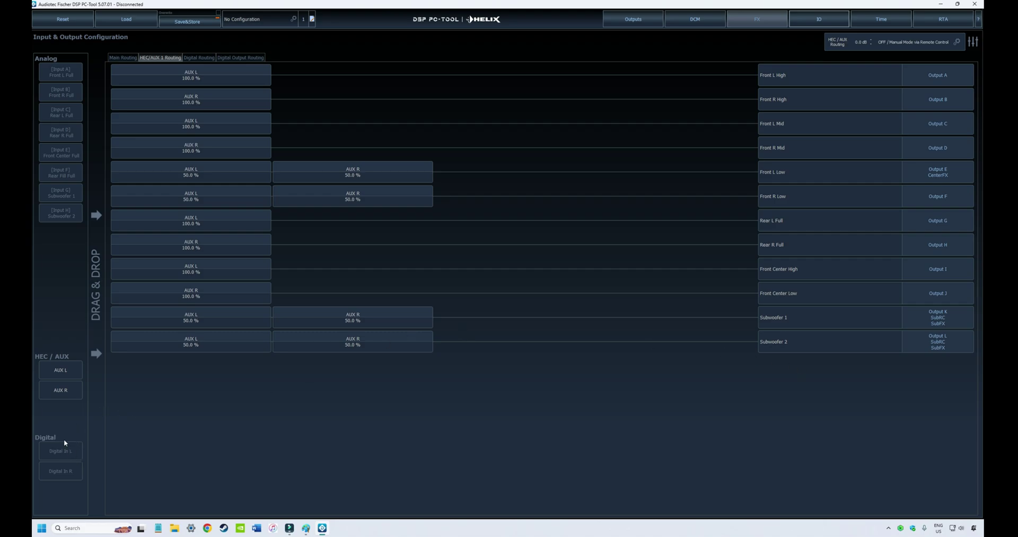
{"action": "left_click", "coordinate": [200, 60]}
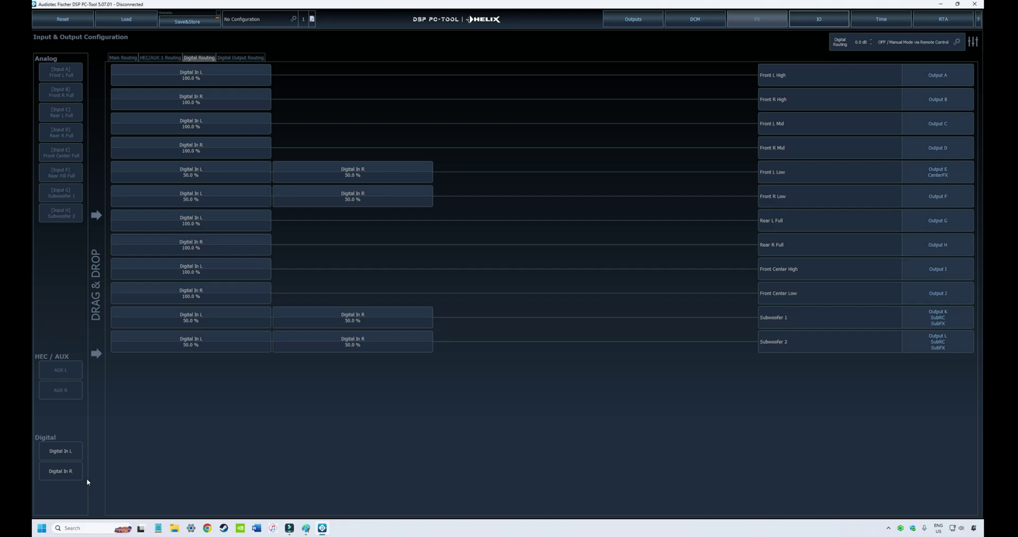
{"action": "mouse_move", "coordinate": [87, 478]}
{"action": "left_click", "coordinate": [131, 56]}
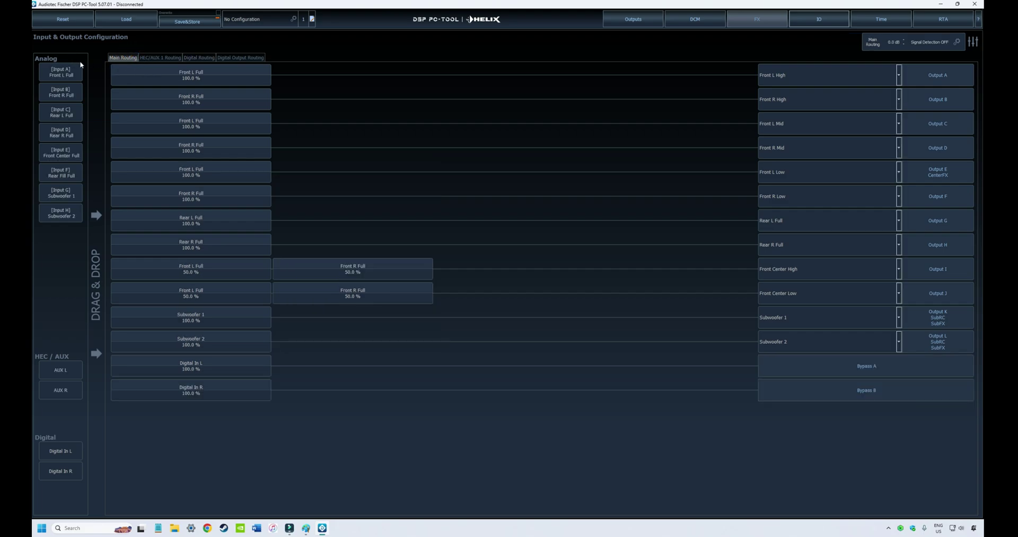
{"action": "left_click", "coordinate": [199, 57]}
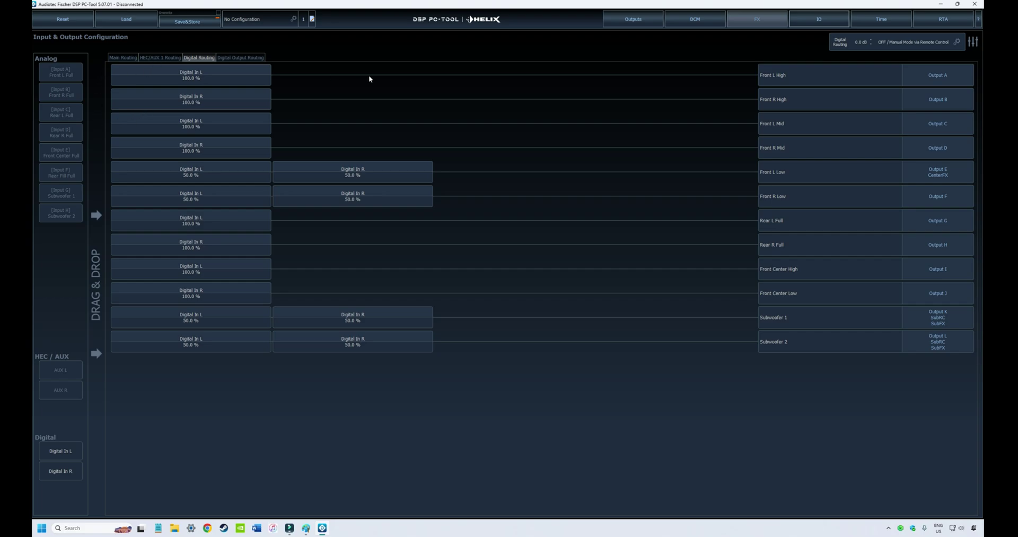
{"action": "left_click", "coordinate": [124, 58]}
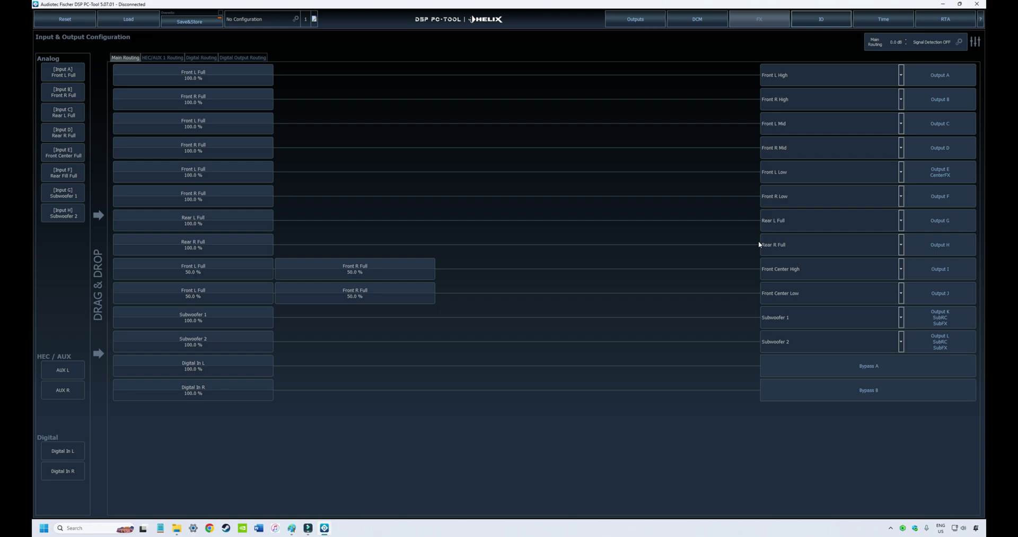
Set the channel assignments of outputs I, J and K to Not assigned in the Main Routing.
{"action": "left_click", "coordinate": [901, 77]}
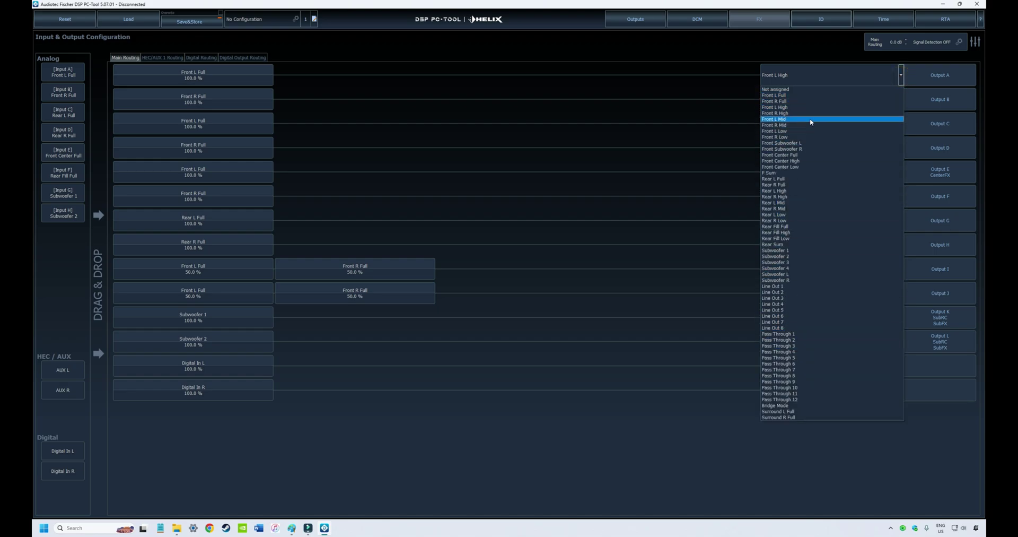
{"action": "left_click", "coordinate": [837, 79]}
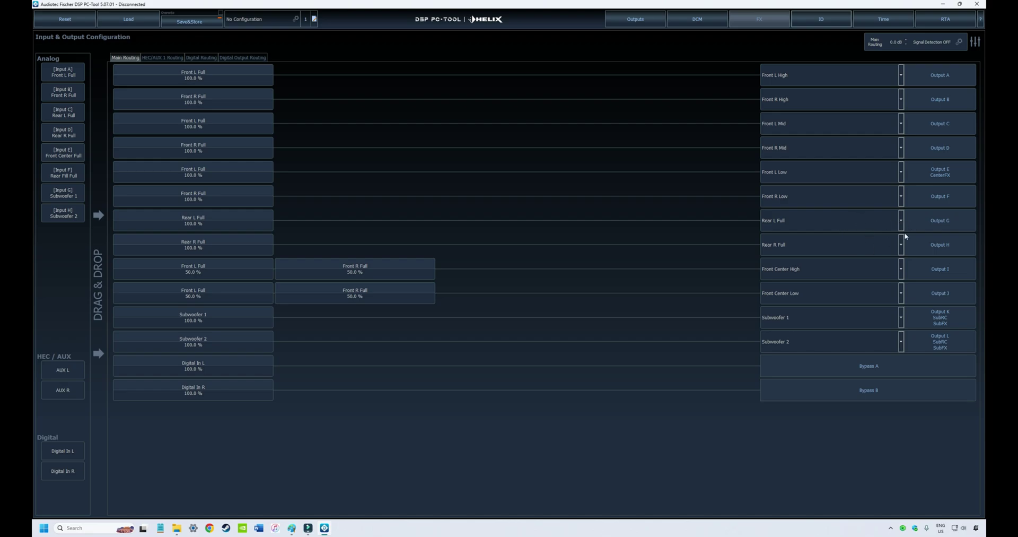
{"action": "left_click", "coordinate": [900, 271]}
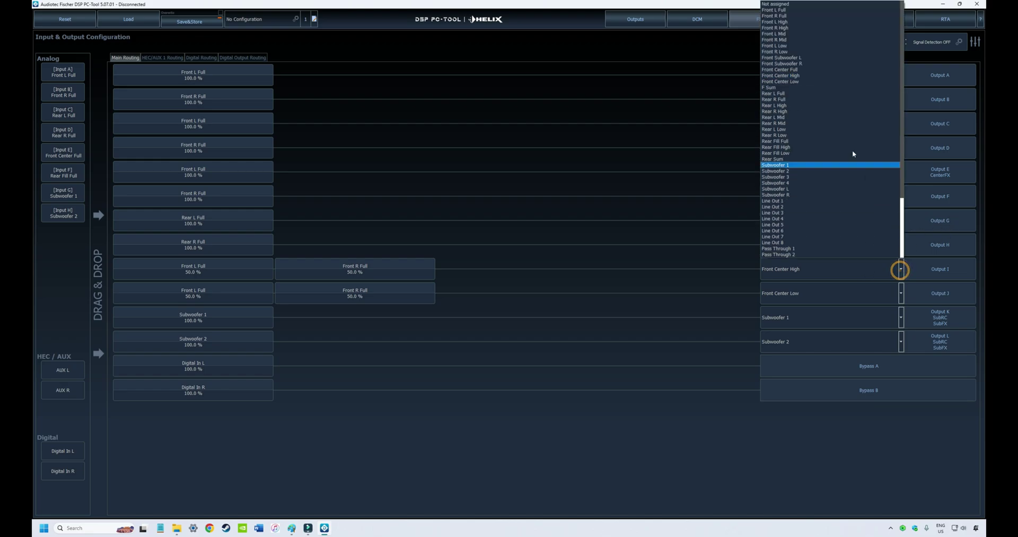
{"action": "left_click", "coordinate": [782, 9]}
{"action": "left_click", "coordinate": [901, 292]}
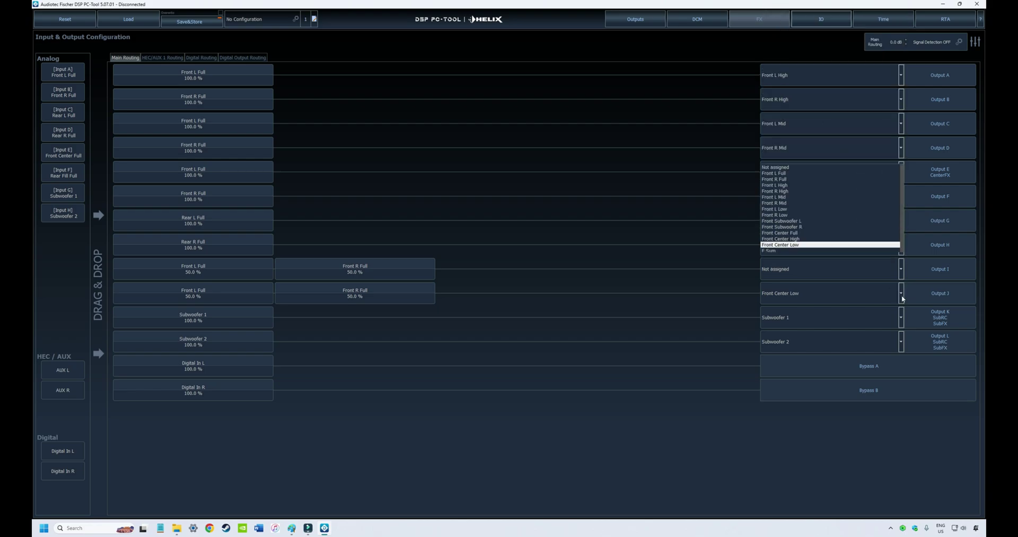
{"action": "scroll", "coordinate": [795, 6], "scroll_direction": "up", "scroll_amount": 1}
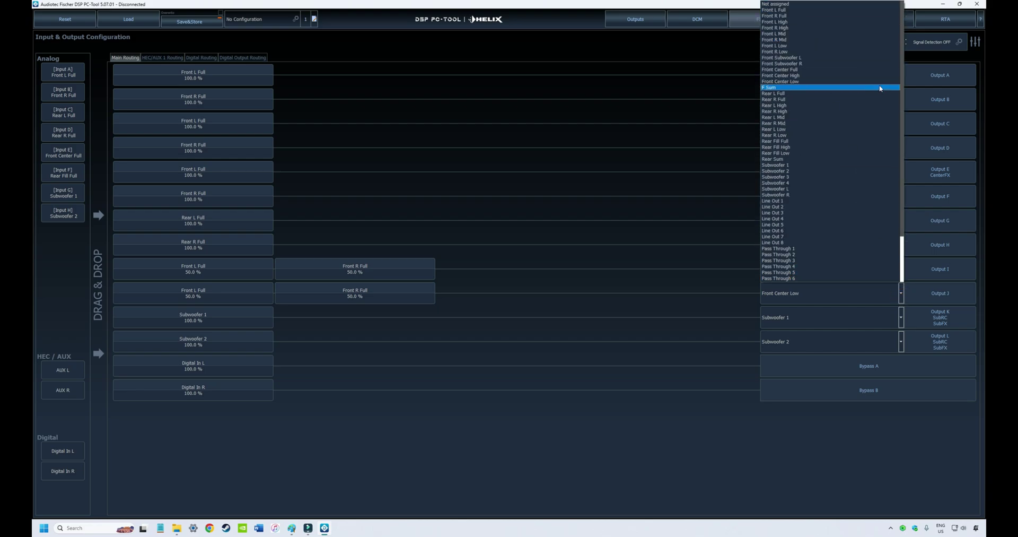
{"action": "left_click", "coordinate": [821, 4]}
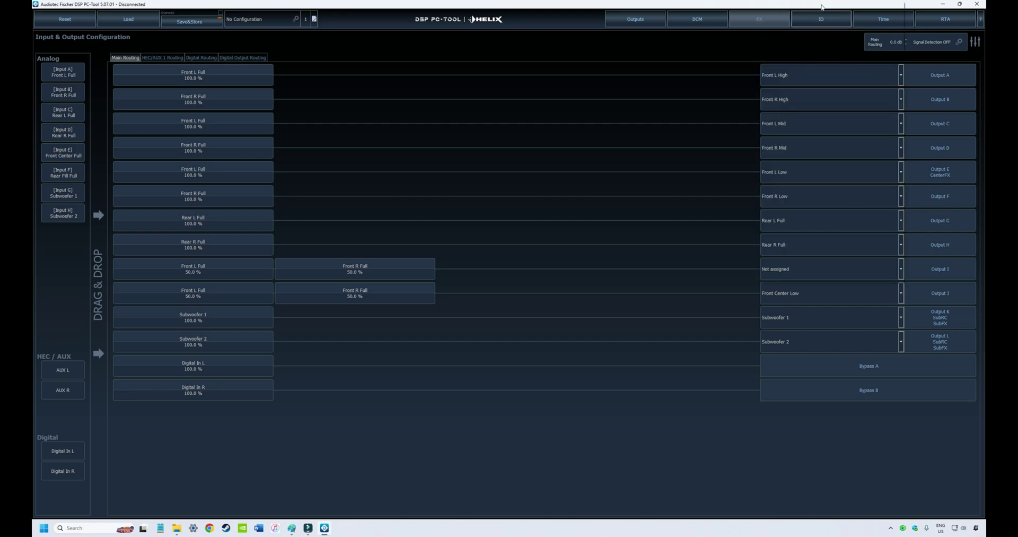
{"action": "left_click", "coordinate": [900, 318]}
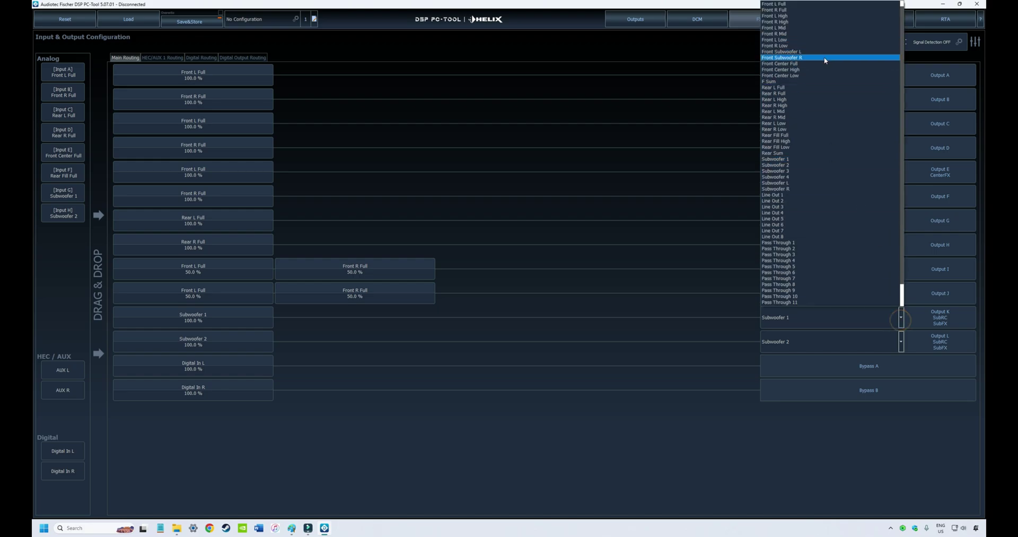
{"action": "left_click", "coordinate": [798, 3]}
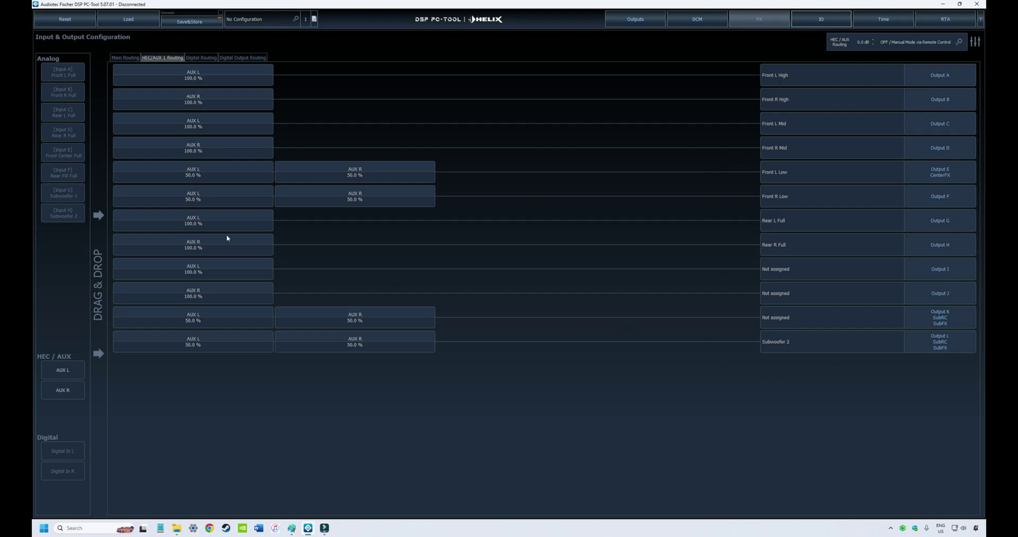
Compare the output assignments across the Digital, Main and HEC/AUX 1 routings.
{"action": "left_click", "coordinate": [195, 57]}
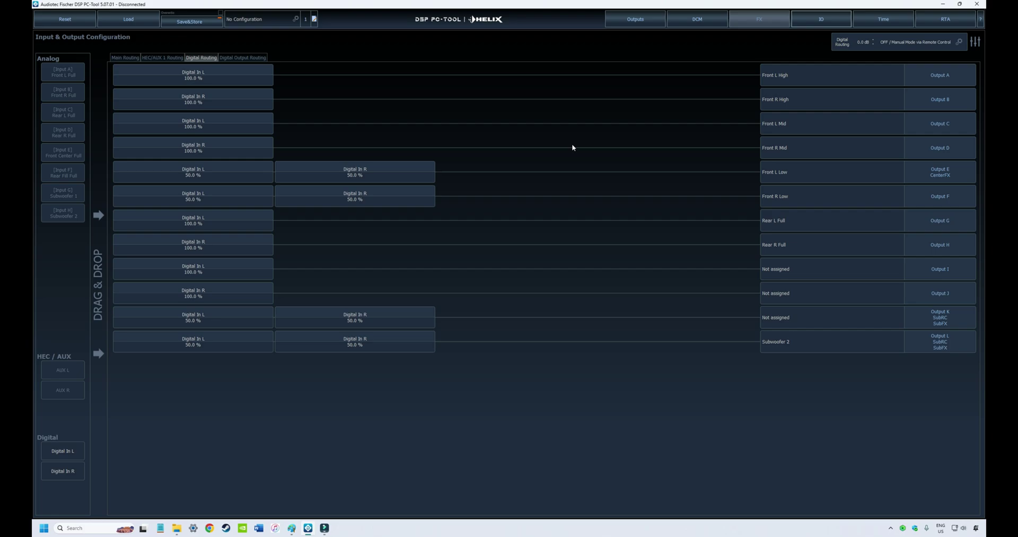
{"action": "left_click", "coordinate": [121, 57]}
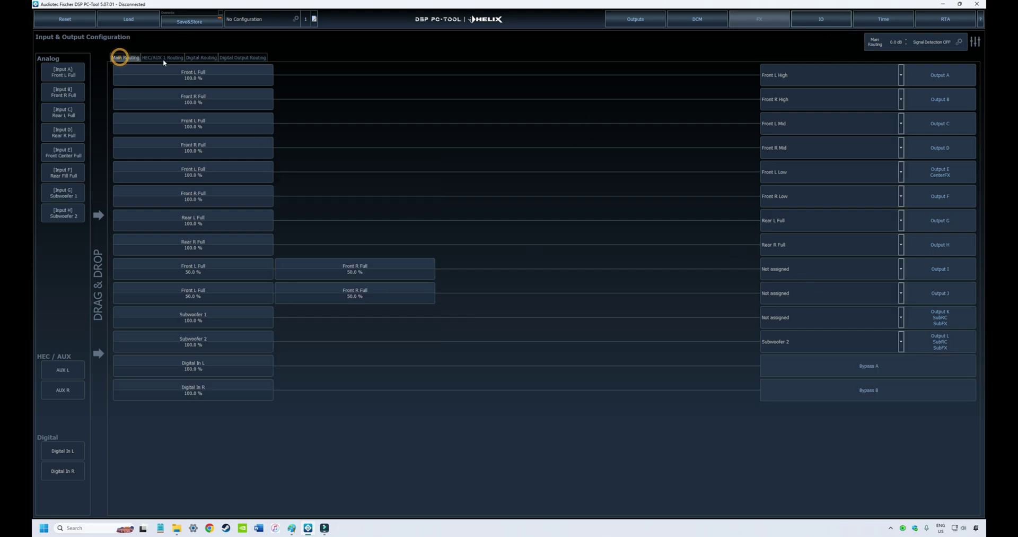
{"action": "left_click", "coordinate": [164, 58]}
{"action": "left_click", "coordinate": [116, 58]}
{"action": "left_click", "coordinate": [171, 58]}
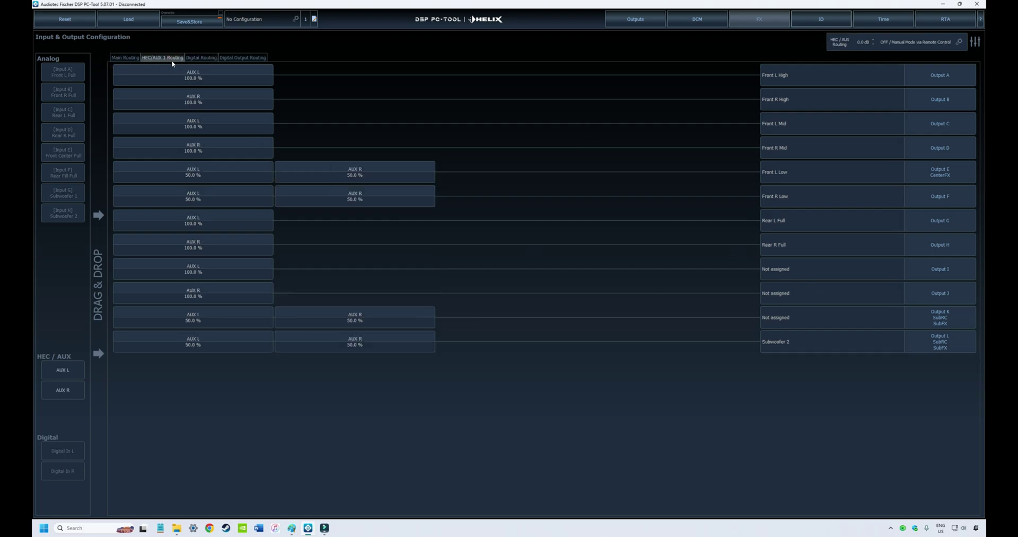
{"action": "left_click", "coordinate": [208, 62]}
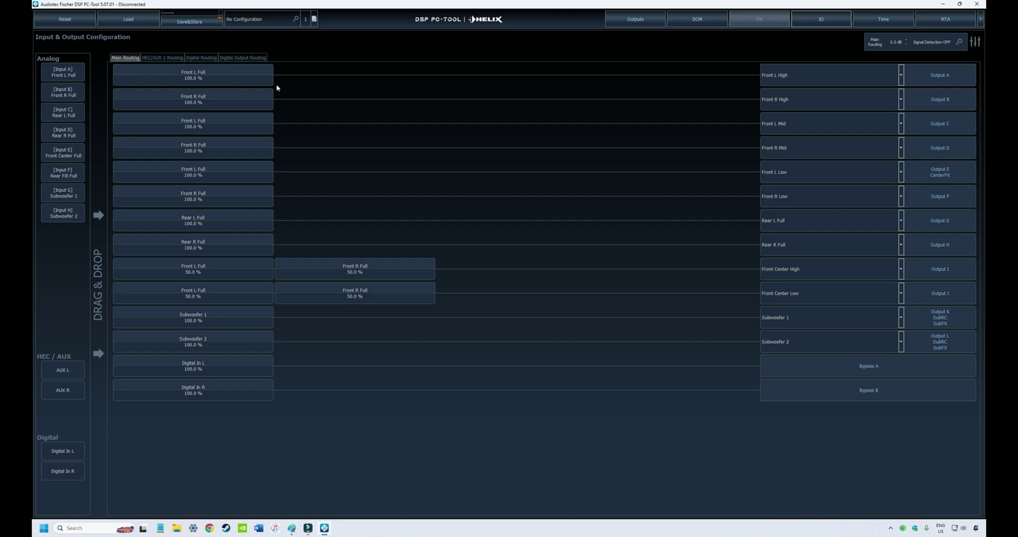
Remove all input blocks from every output and bypass row of the Main Routing.
{"action": "right_click", "coordinate": [219, 81]}
{"action": "right_click", "coordinate": [224, 99]}
{"action": "right_click", "coordinate": [227, 122]}
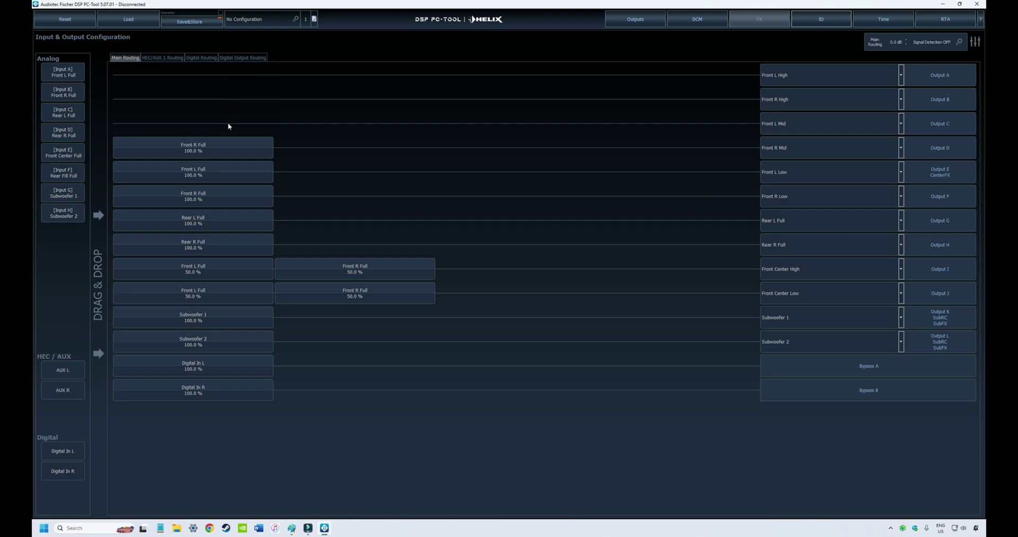
{"action": "right_click", "coordinate": [230, 151]}
{"action": "right_click", "coordinate": [234, 172]}
{"action": "right_click", "coordinate": [235, 196]}
{"action": "right_click", "coordinate": [237, 221]}
{"action": "right_click", "coordinate": [238, 245]}
{"action": "right_click", "coordinate": [239, 269]}
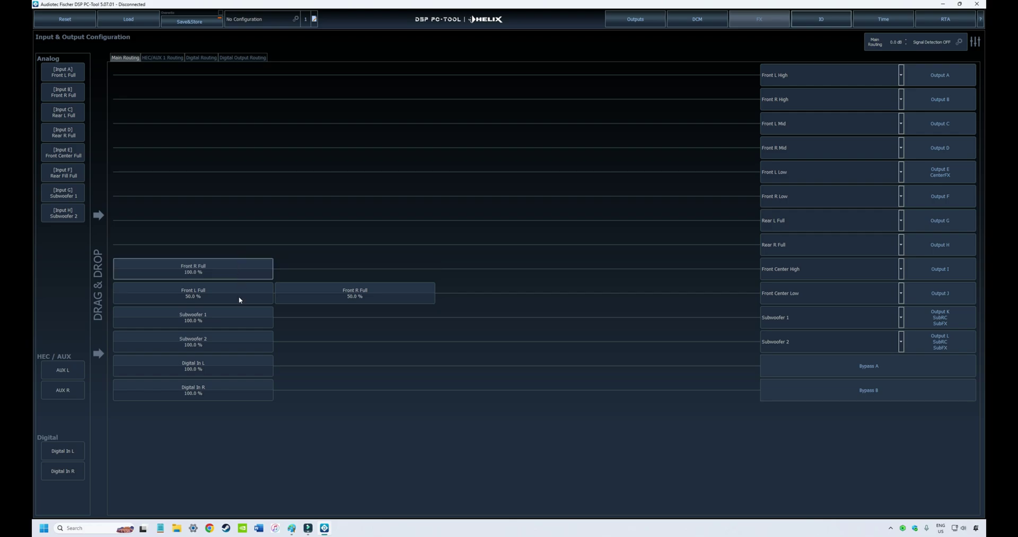
{"action": "right_click", "coordinate": [239, 298]}
{"action": "right_click", "coordinate": [246, 318]}
{"action": "right_click", "coordinate": [244, 275]}
{"action": "right_click", "coordinate": [245, 294]}
{"action": "right_click", "coordinate": [246, 341]}
{"action": "right_click", "coordinate": [249, 365]}
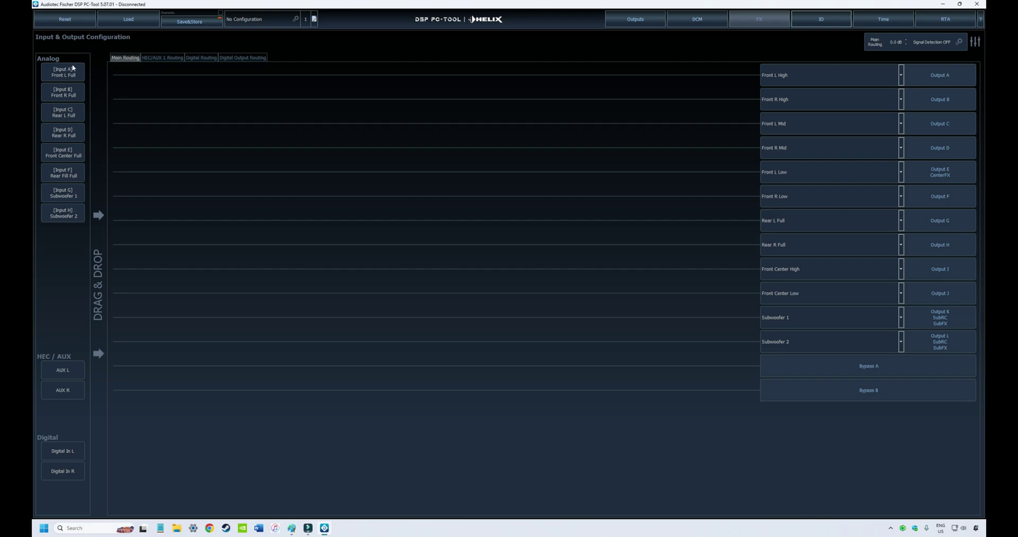
Route Front L Full, Front R Full, Rear L Full, Rear R Full and Subwoofer 1 to outputs A through E respectively.
{"action": "left_click_drag", "start_coordinate": [73, 68], "coordinate": [139, 77]}
{"action": "left_click_drag", "start_coordinate": [76, 88], "coordinate": [138, 101]}
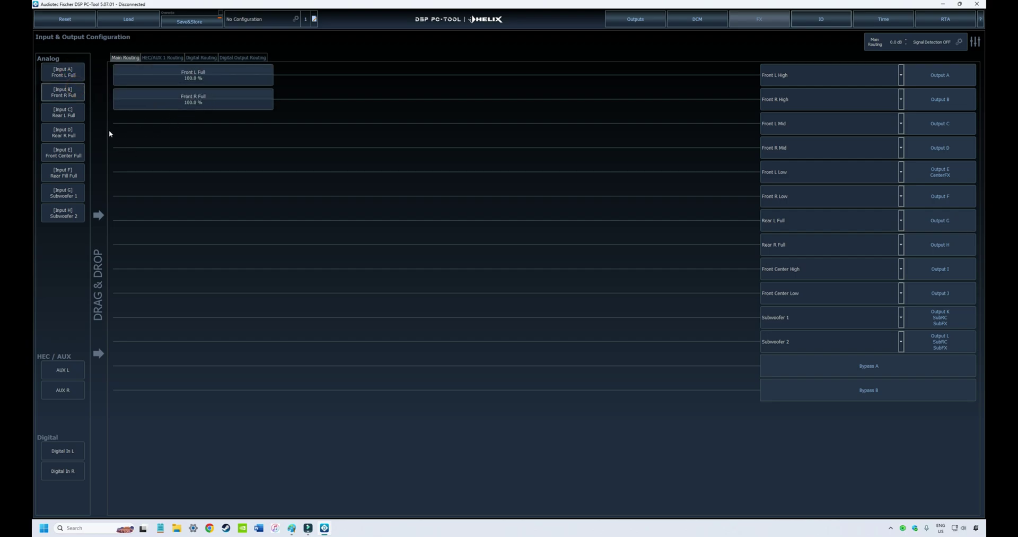
{"action": "left_click_drag", "start_coordinate": [56, 116], "coordinate": [136, 123]}
{"action": "left_click_drag", "start_coordinate": [74, 133], "coordinate": [209, 164]}
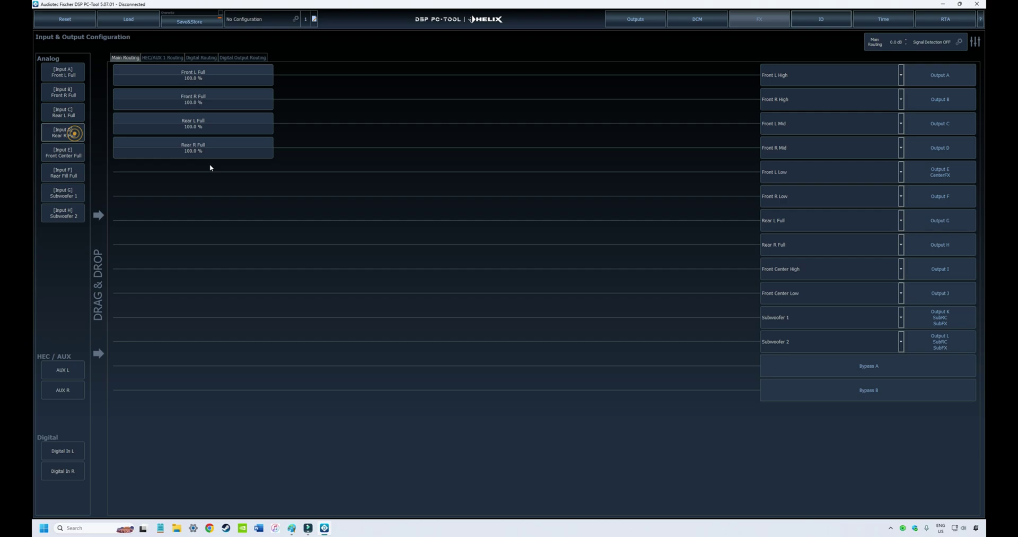
{"action": "left_click_drag", "start_coordinate": [61, 192], "coordinate": [149, 171]}
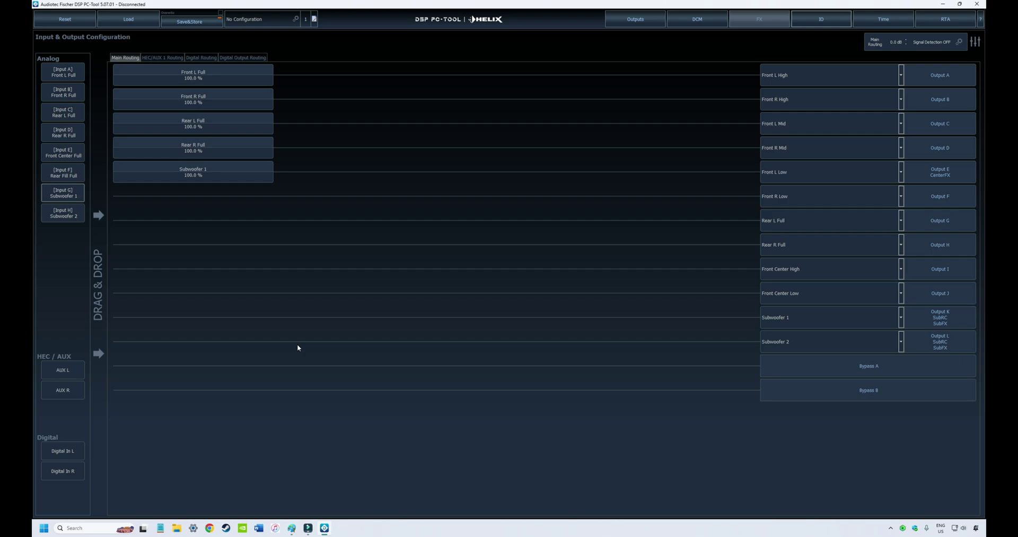
Remove the five input blocks from outputs A through E.
{"action": "double_click", "coordinate": [195, 76]}
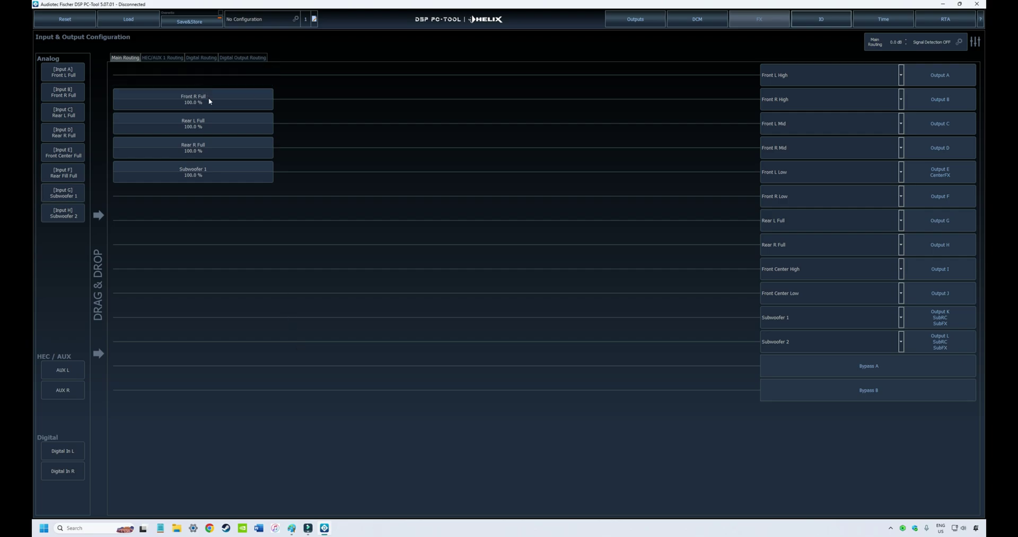
{"action": "double_click", "coordinate": [209, 99]}
{"action": "double_click", "coordinate": [210, 123]}
{"action": "double_click", "coordinate": [223, 147]}
{"action": "double_click", "coordinate": [233, 172]}
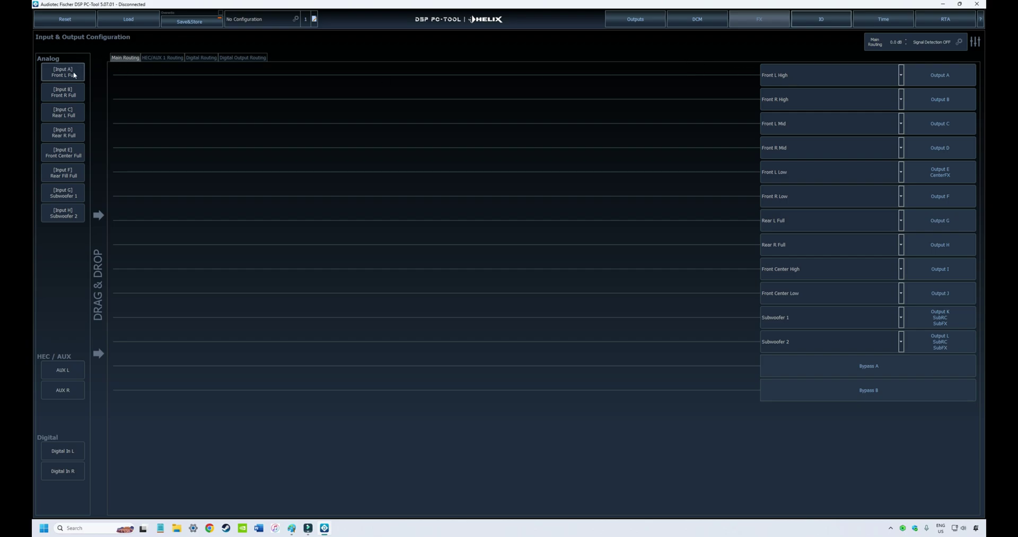
Route Front L Full to outputs A, C and E, and Front R Full to outputs B, D and F.
{"action": "left_click_drag", "start_coordinate": [73, 73], "coordinate": [153, 79]}
{"action": "left_click_drag", "start_coordinate": [70, 92], "coordinate": [202, 114]}
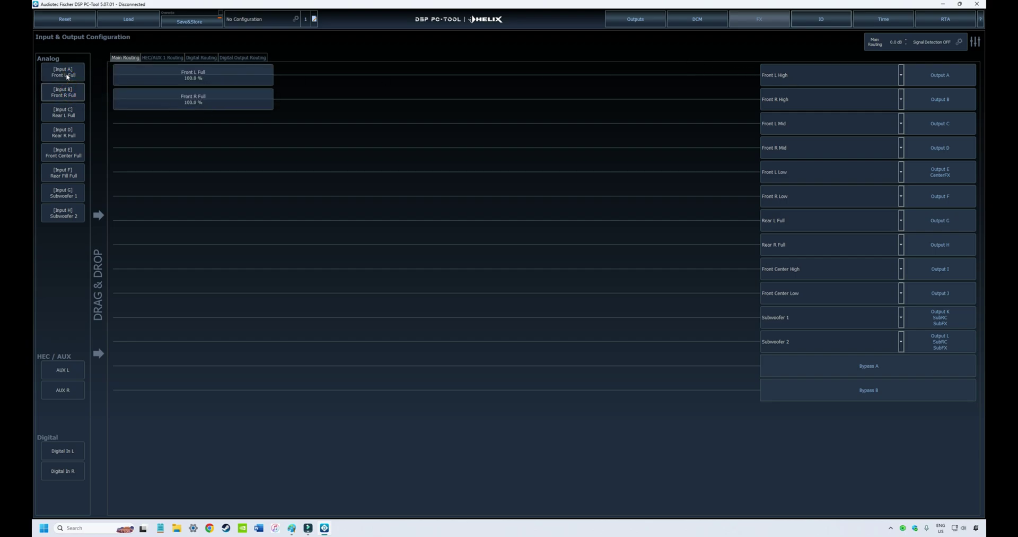
{"action": "left_click_drag", "start_coordinate": [64, 73], "coordinate": [147, 122]}
{"action": "left_click_drag", "start_coordinate": [63, 112], "coordinate": [159, 147]}
{"action": "left_click_drag", "start_coordinate": [77, 71], "coordinate": [169, 161]}
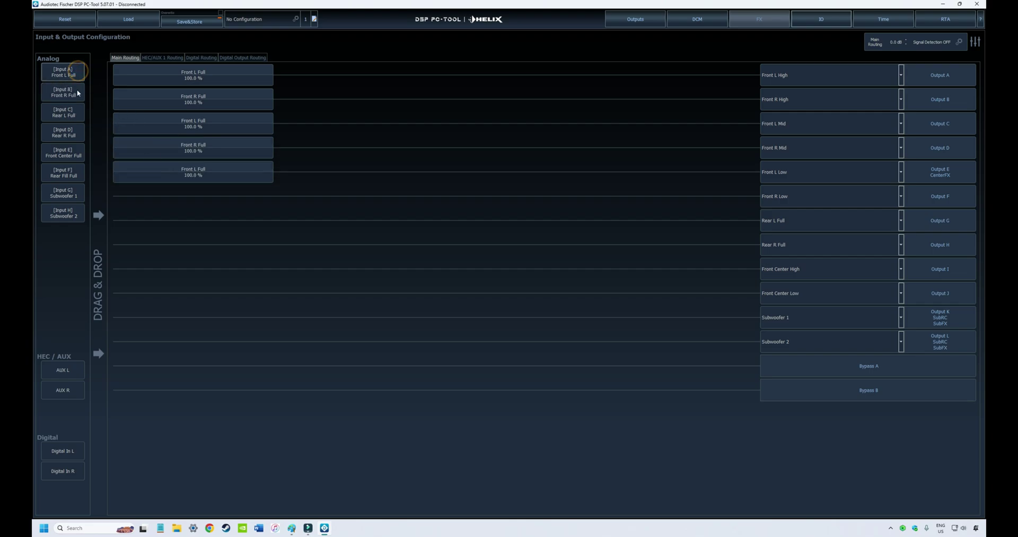
{"action": "left_click_drag", "start_coordinate": [70, 93], "coordinate": [195, 205]}
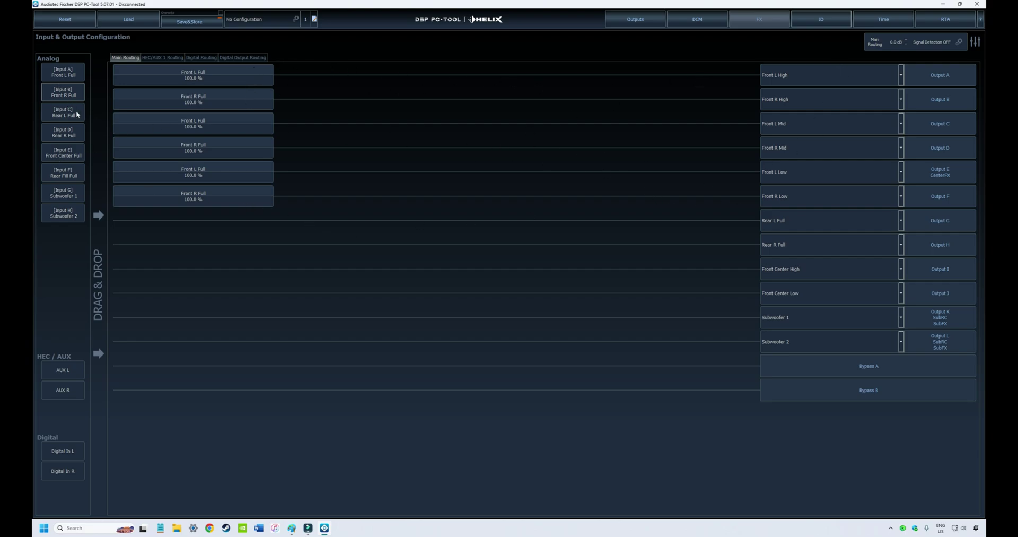
Route both Rear L Full and Rear R Full to outputs G and H, mixed at 50% each.
{"action": "left_click_drag", "start_coordinate": [77, 114], "coordinate": [170, 221]}
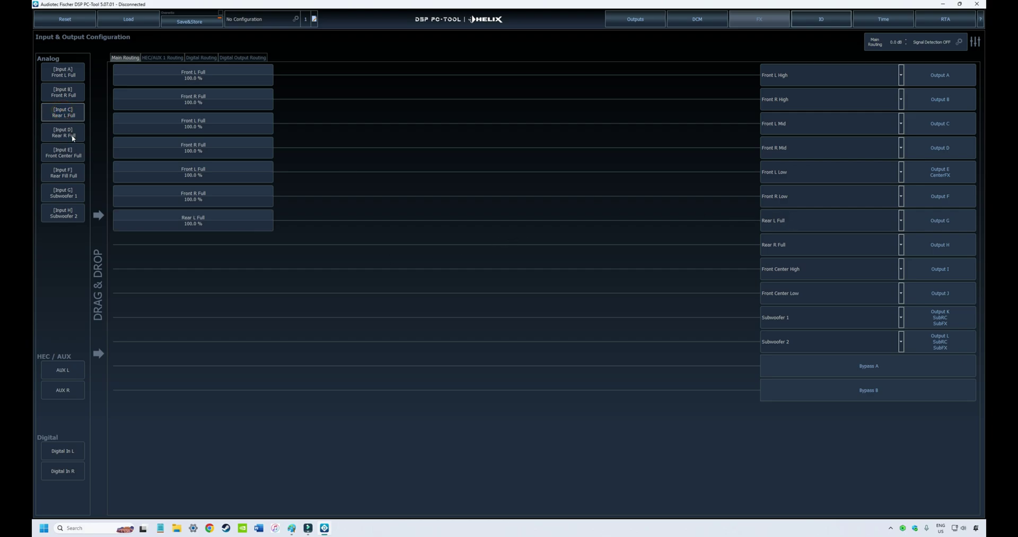
{"action": "left_click_drag", "start_coordinate": [73, 138], "coordinate": [222, 247]}
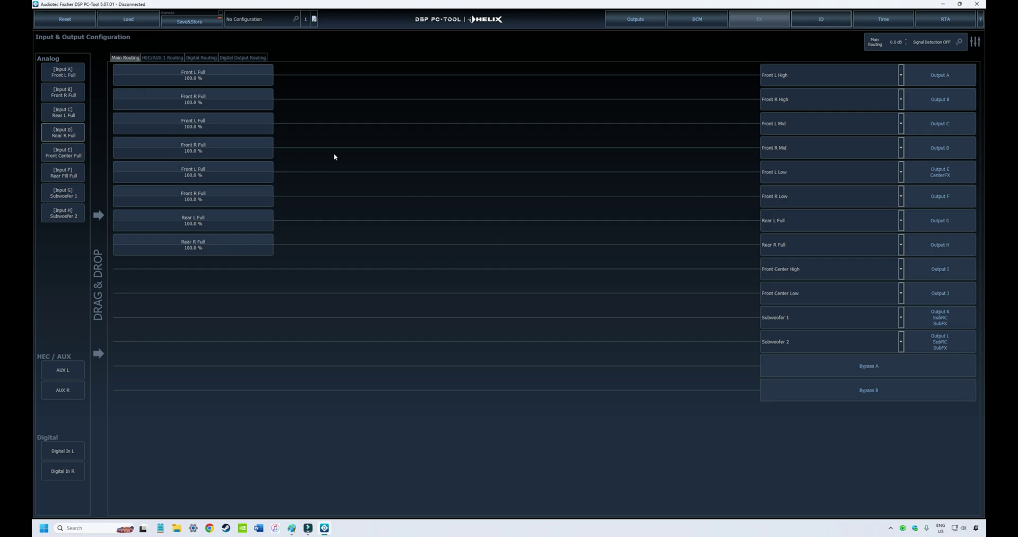
{"action": "left_click_drag", "start_coordinate": [59, 137], "coordinate": [303, 220]}
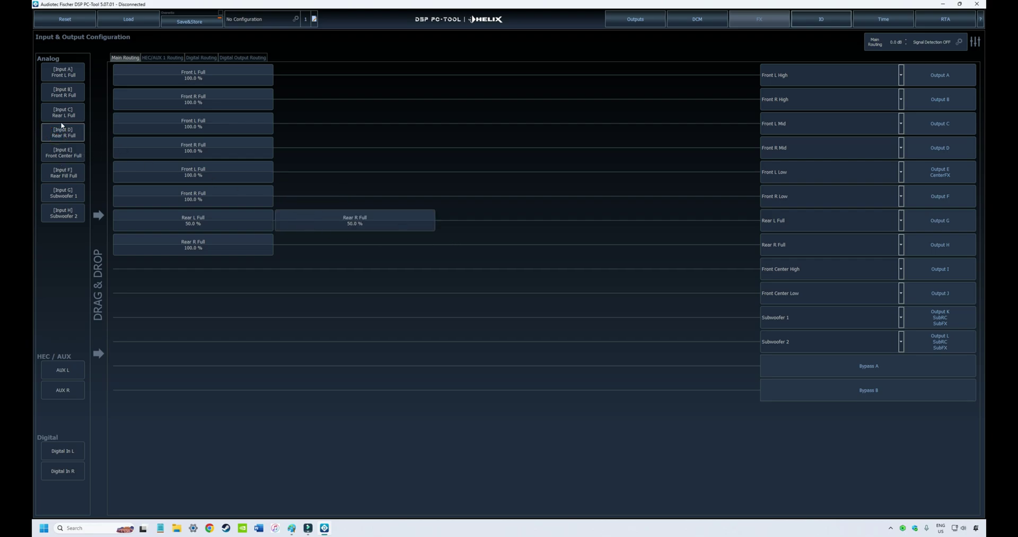
{"action": "left_click_drag", "start_coordinate": [68, 117], "coordinate": [342, 243]}
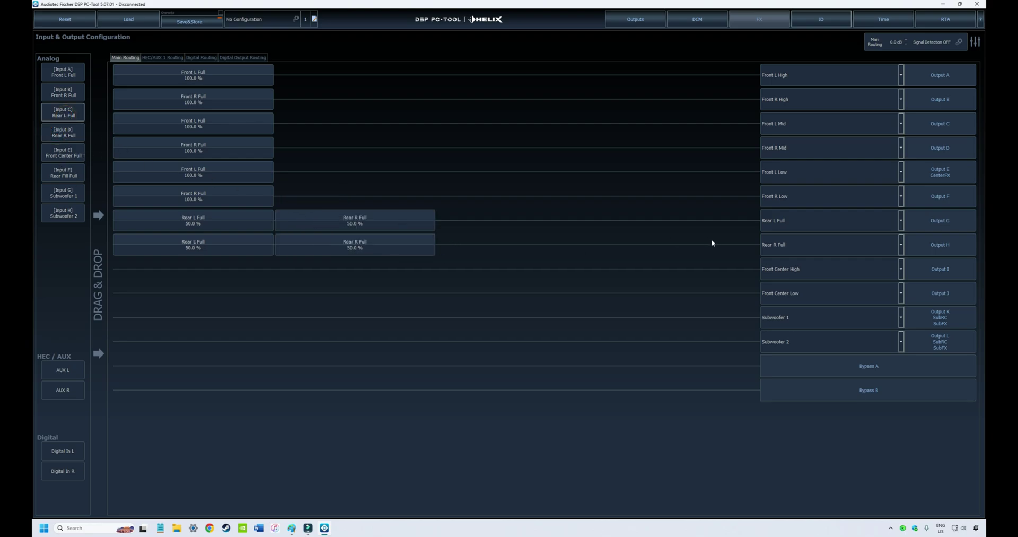
Invert the polarity of Rear R Full on output G and of Rear L Full on output H.
{"action": "double_click", "coordinate": [337, 222]}
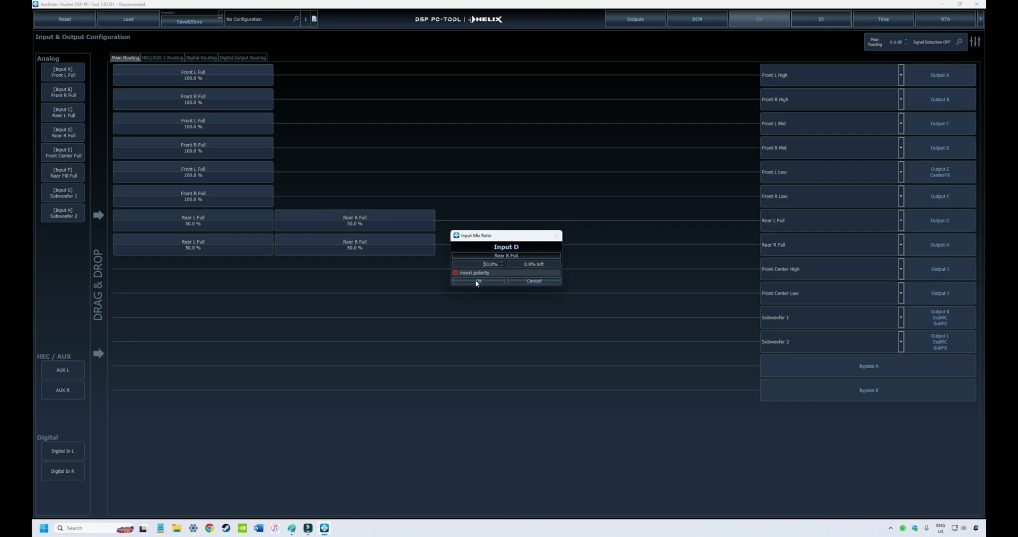
{"action": "left_click", "coordinate": [477, 281]}
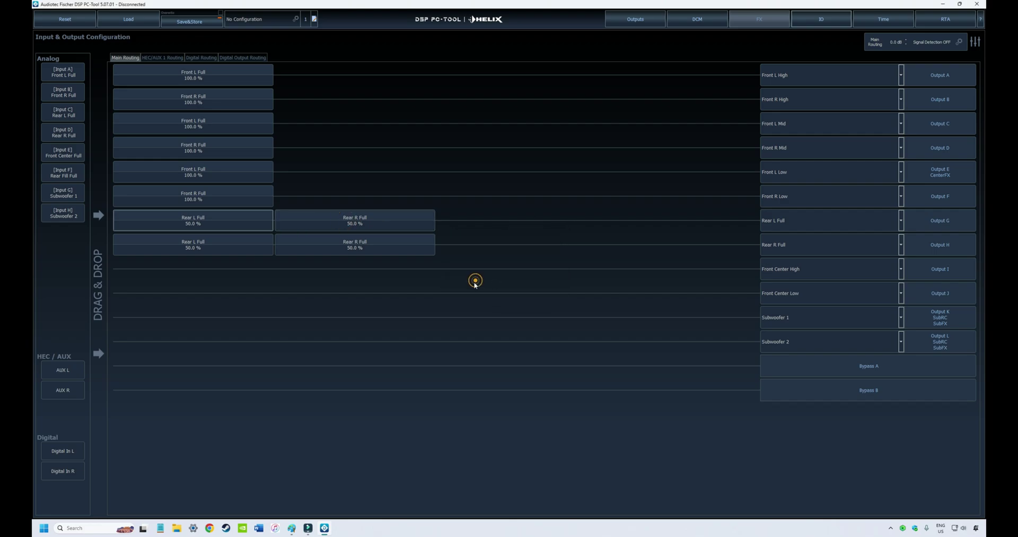
{"action": "double_click", "coordinate": [356, 224]}
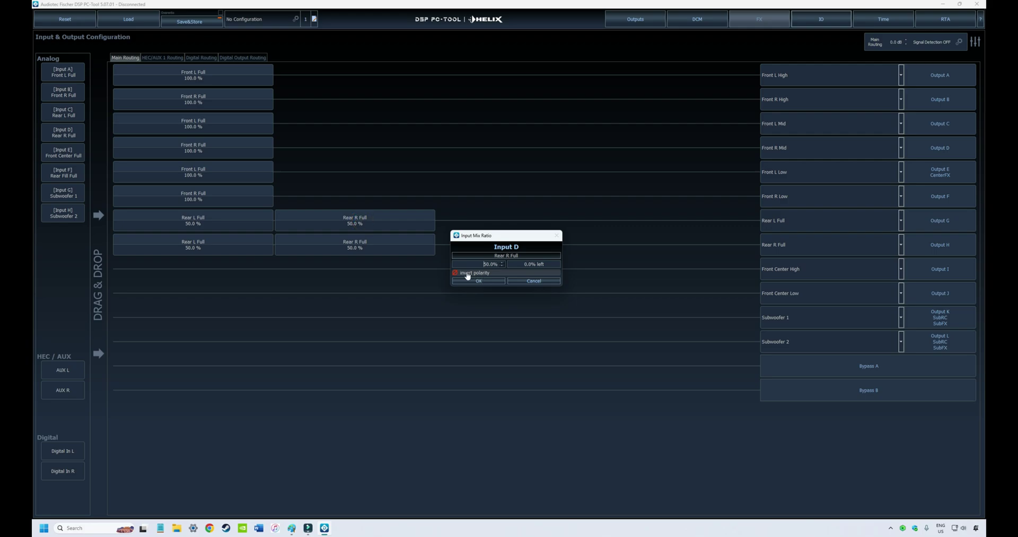
{"action": "left_click", "coordinate": [467, 273]}
{"action": "left_click", "coordinate": [479, 281]}
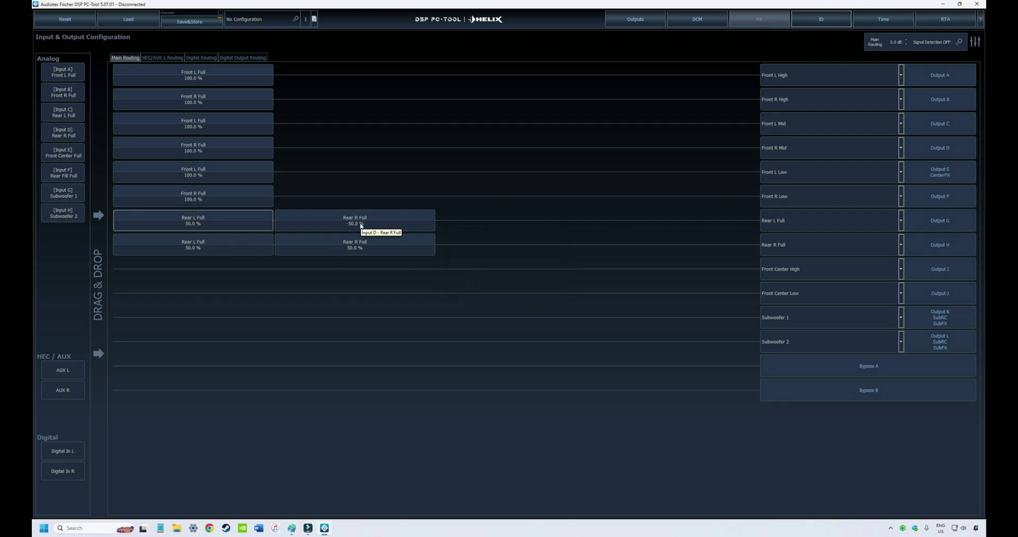
{"action": "double_click", "coordinate": [206, 246]}
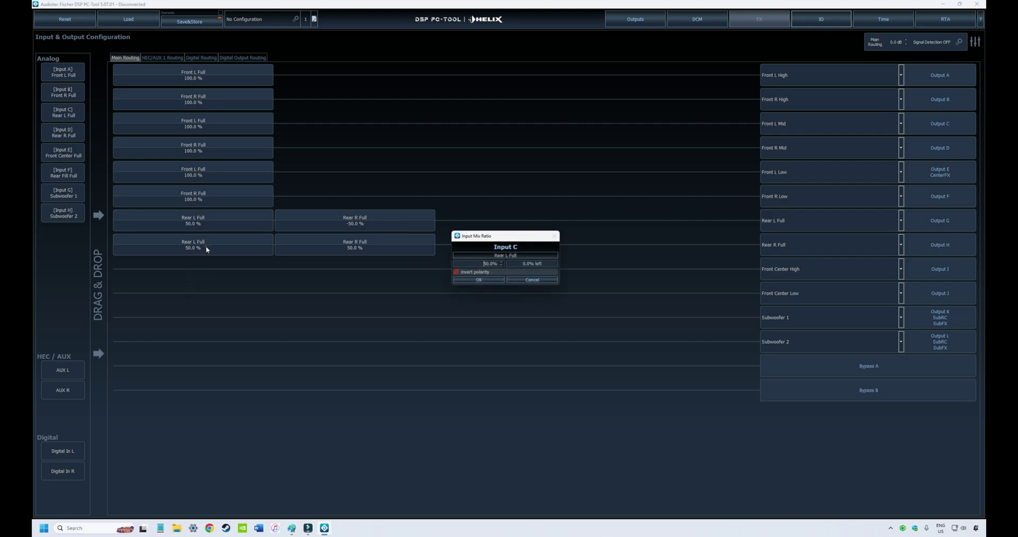
{"action": "left_click", "coordinate": [479, 272]}
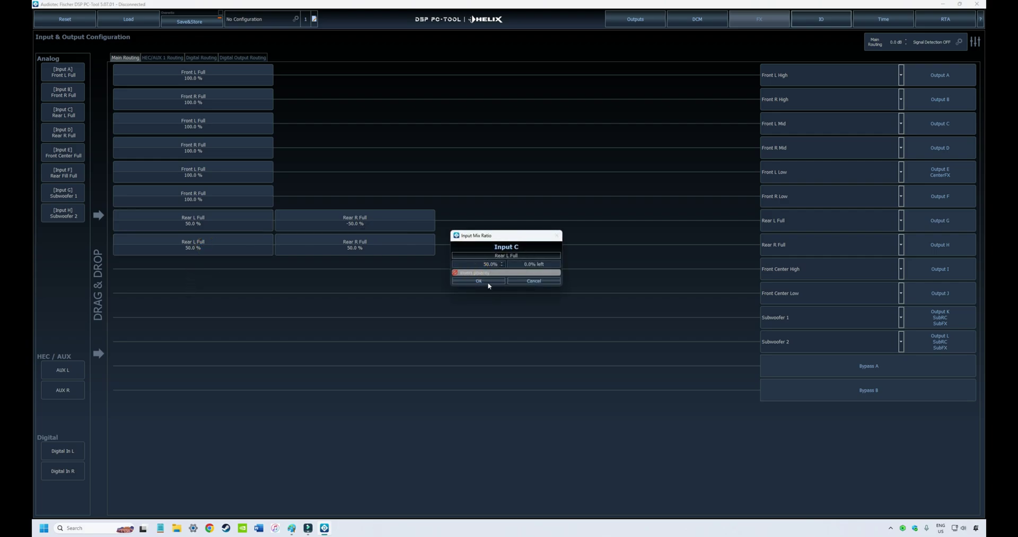
{"action": "left_click", "coordinate": [484, 281]}
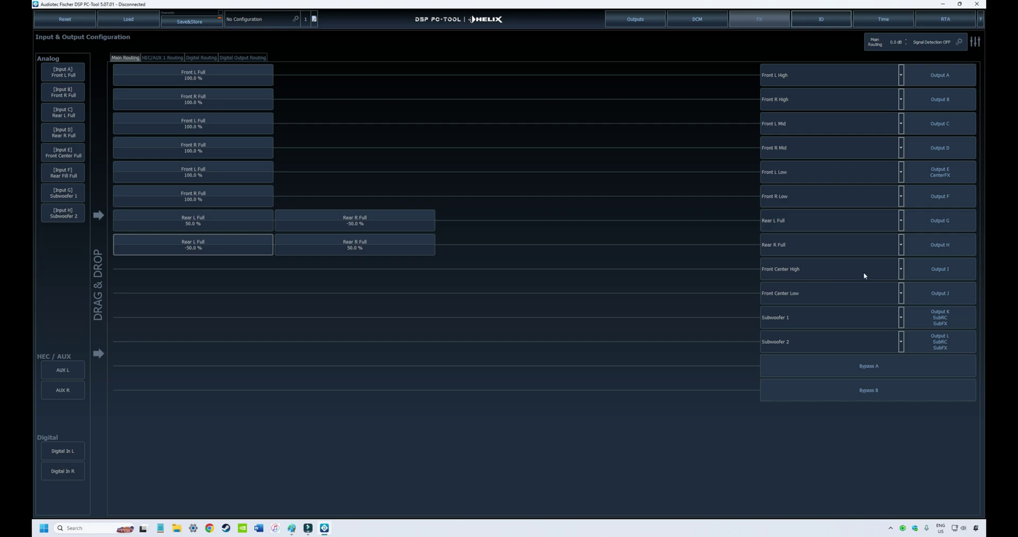
Set the channel assignments of outputs I, J and K to Not assigned.
{"action": "left_click", "coordinate": [900, 271]}
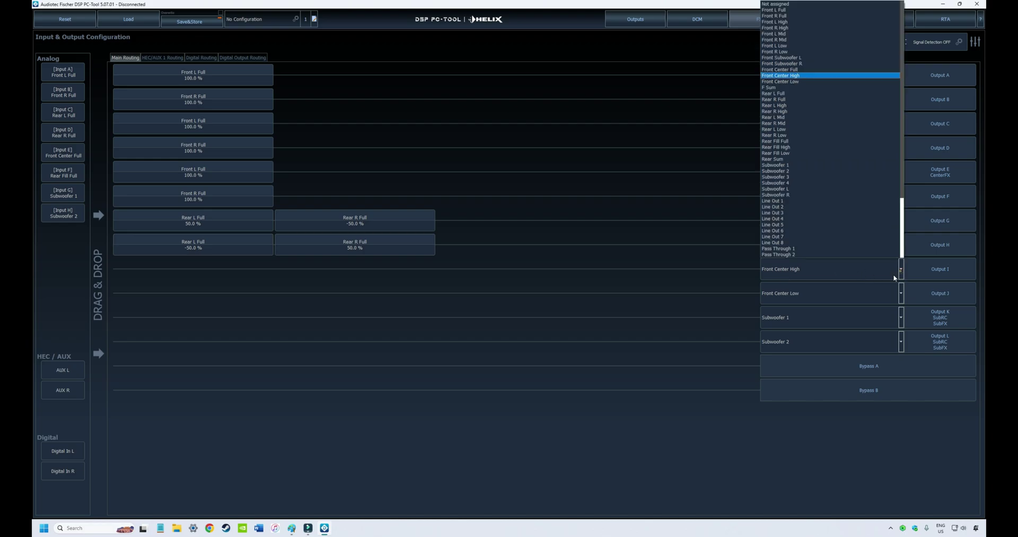
{"action": "left_click", "coordinate": [779, 5]}
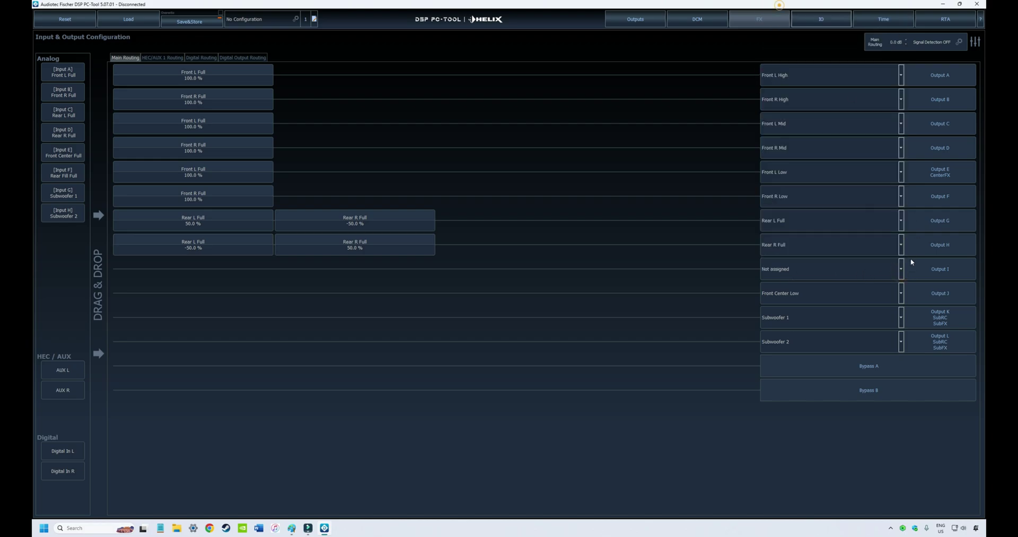
{"action": "left_click", "coordinate": [901, 293]}
{"action": "left_click", "coordinate": [810, 5]}
{"action": "left_click", "coordinate": [901, 317]}
{"action": "left_click", "coordinate": [796, 6]}
Route the Subwoofer 1 input alone to output L, removing the trial mix with Subwoofer 2.
{"action": "left_click_drag", "start_coordinate": [59, 191], "coordinate": [143, 321]}
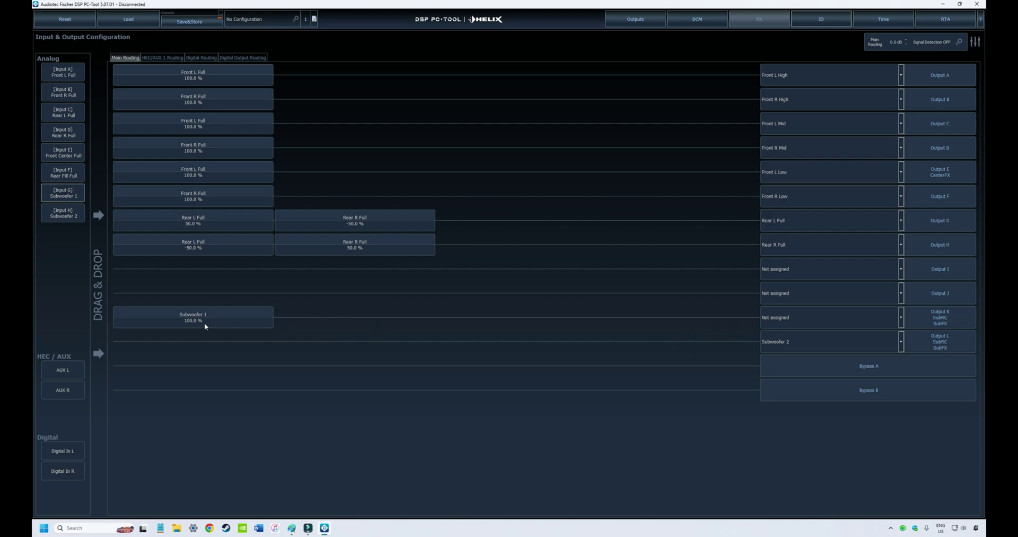
{"action": "left_click_drag", "start_coordinate": [204, 323], "coordinate": [230, 343]}
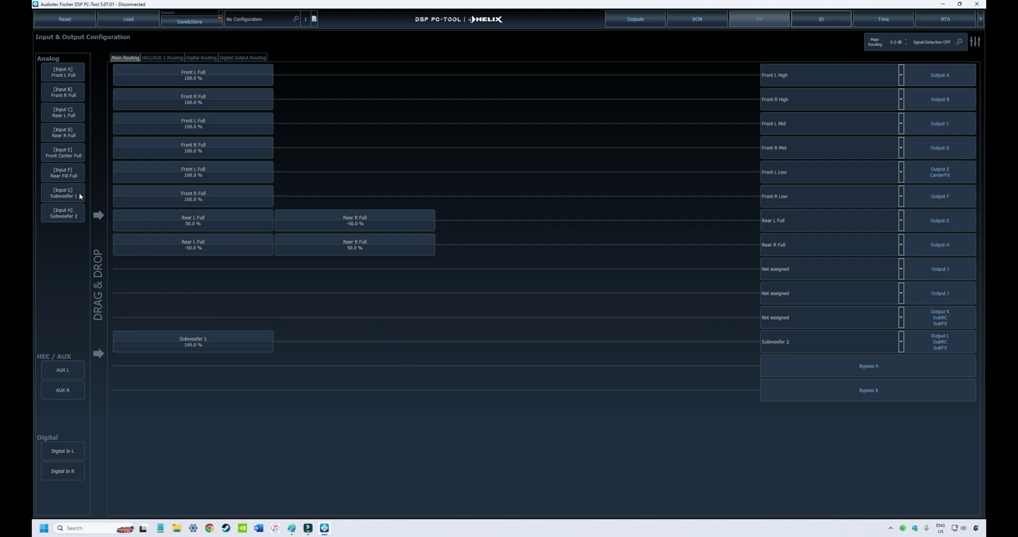
{"action": "left_click_drag", "start_coordinate": [336, 345], "coordinate": [330, 352]}
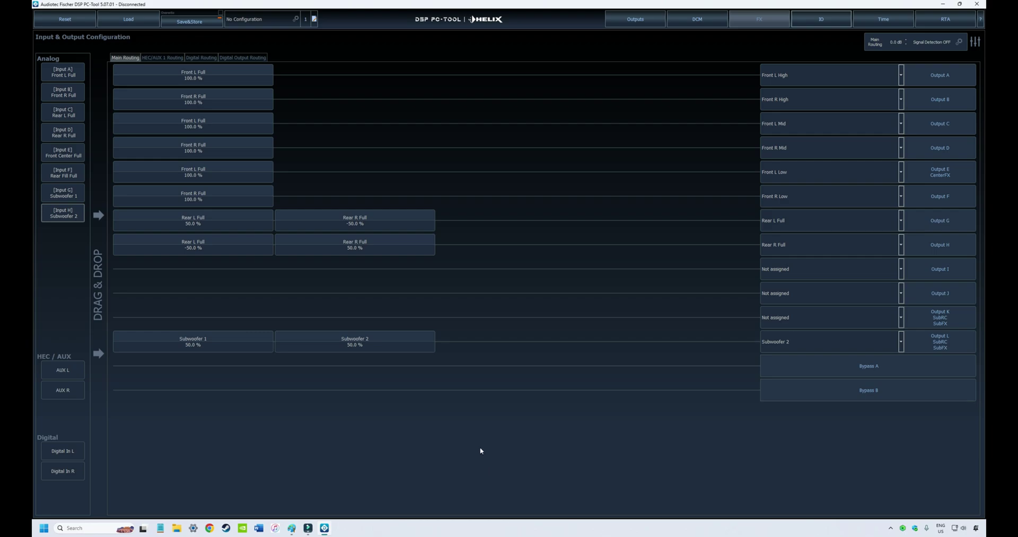
{"action": "double_click", "coordinate": [410, 346]}
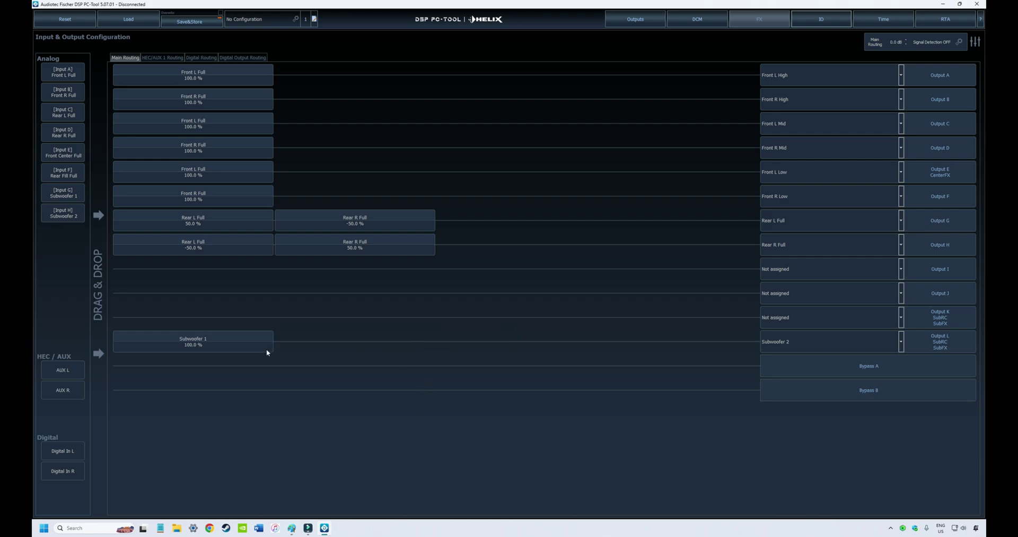
Assign output L as Subwoofer 1 and load the HP/LP preset filters for that channel.
{"action": "left_click", "coordinate": [902, 343]}
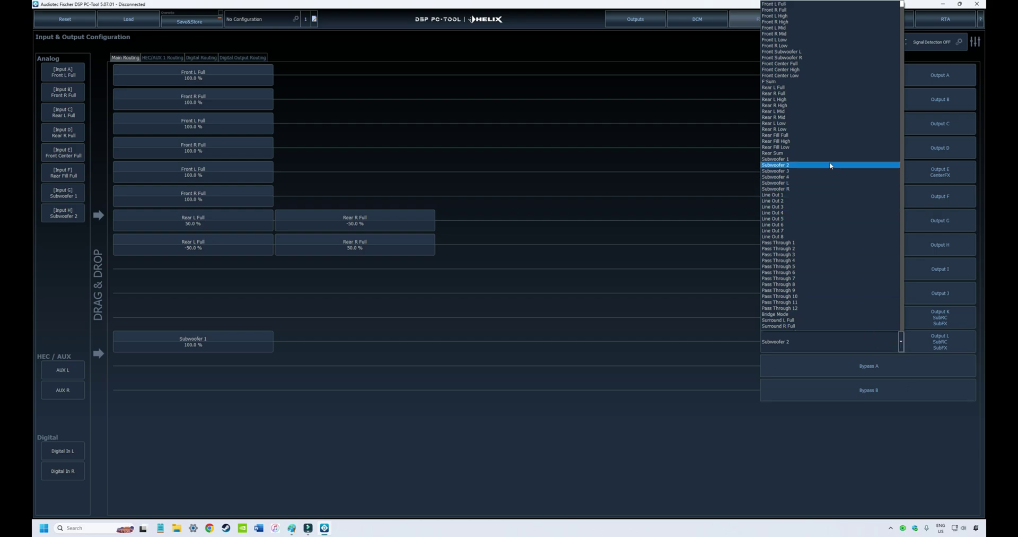
{"action": "left_click", "coordinate": [829, 160]}
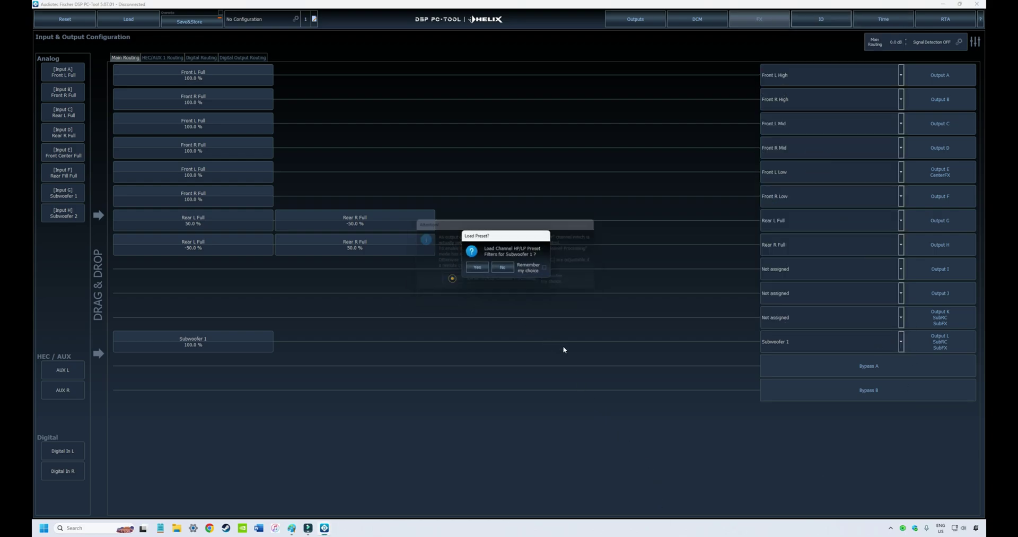
{"action": "left_click", "coordinate": [478, 267]}
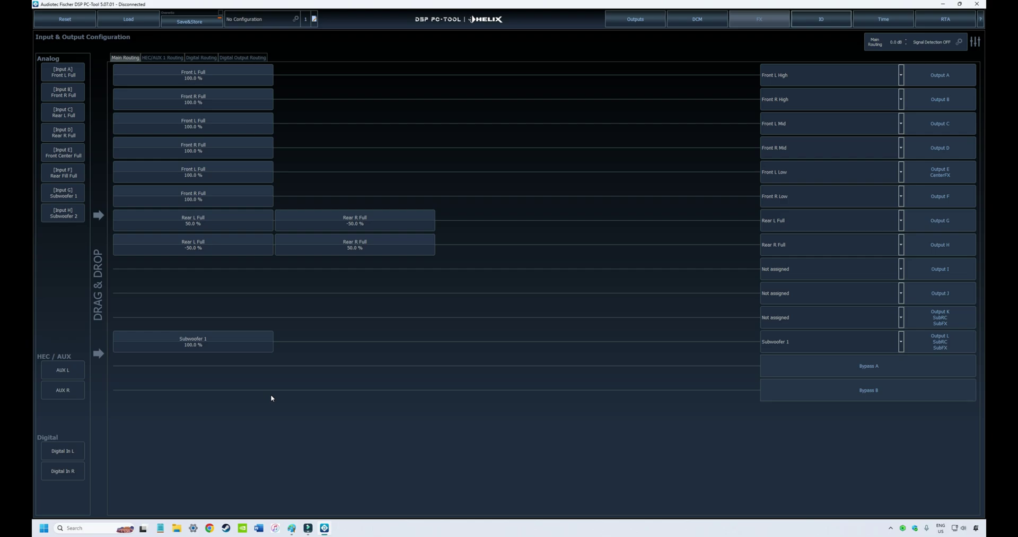
Remove all AUX L and AUX R blocks from outputs A through L in the HEC/AUX 1 Routing.
{"action": "left_click", "coordinate": [167, 58]}
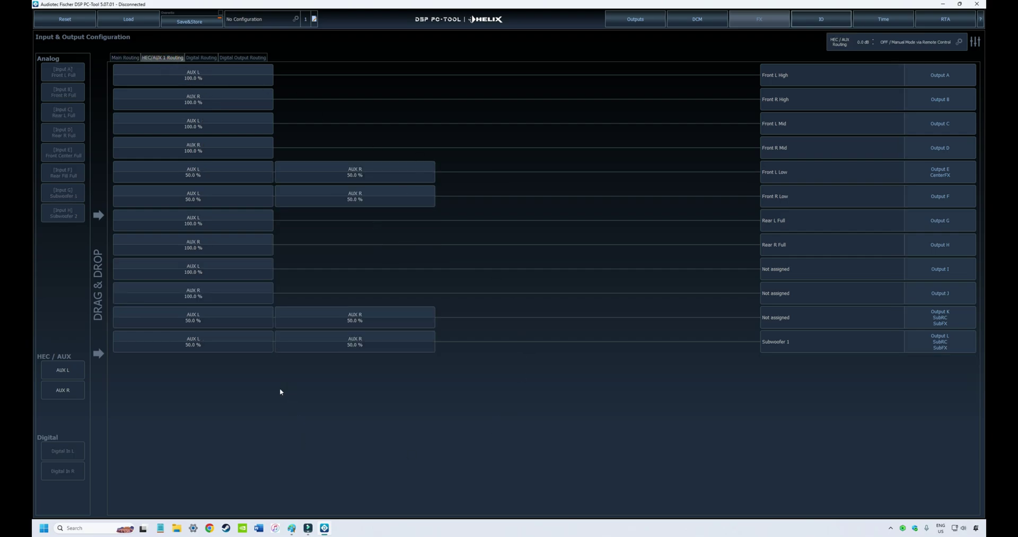
{"action": "left_click", "coordinate": [244, 95]}
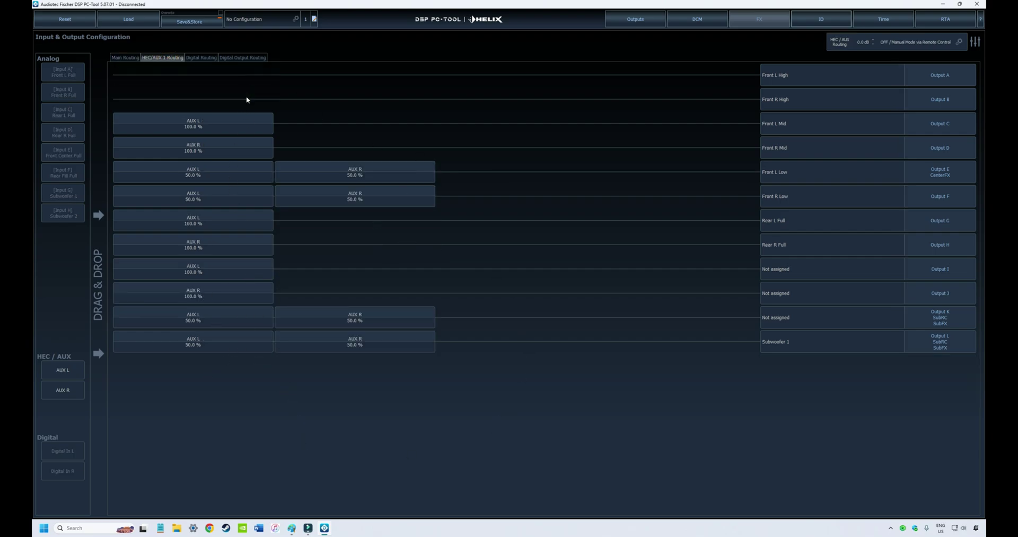
{"action": "left_click", "coordinate": [245, 122]}
{"action": "left_click", "coordinate": [245, 147]}
{"action": "left_click", "coordinate": [244, 172]}
{"action": "left_click", "coordinate": [241, 175]}
{"action": "left_click", "coordinate": [259, 196]}
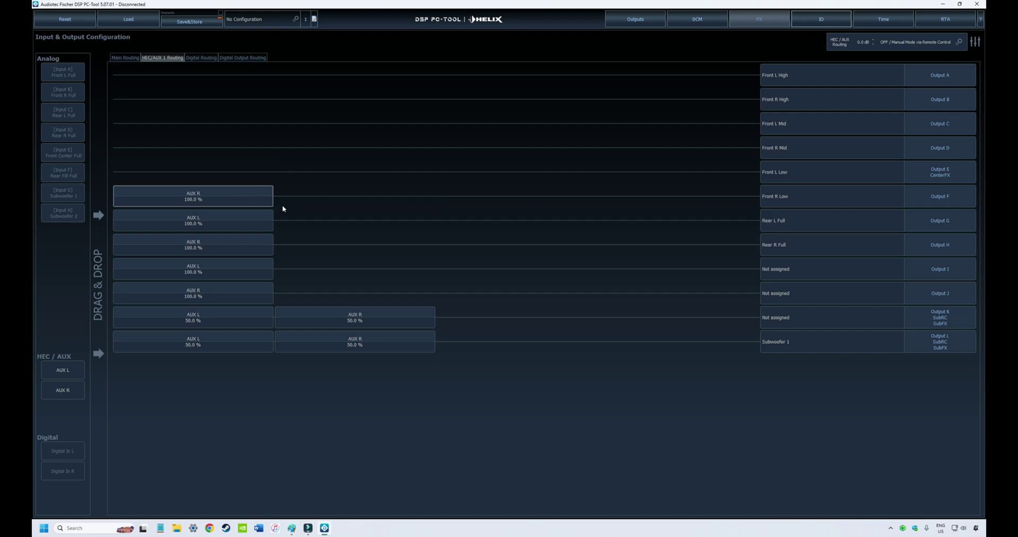
{"action": "left_click", "coordinate": [242, 221]}
{"action": "left_click", "coordinate": [235, 244]}
{"action": "left_click", "coordinate": [233, 197]}
{"action": "left_click", "coordinate": [231, 269]}
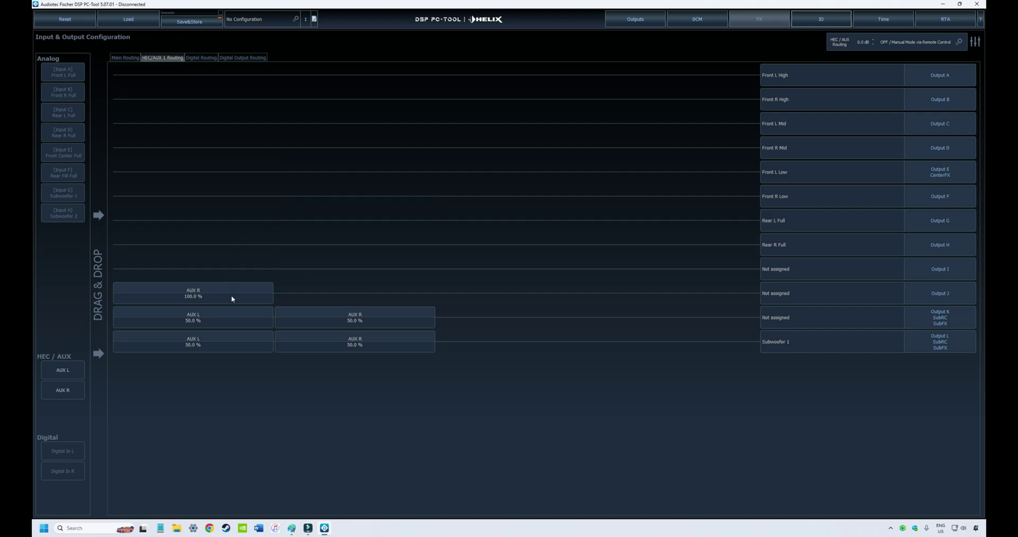
{"action": "left_click", "coordinate": [230, 317]}
{"action": "left_click", "coordinate": [228, 295]}
{"action": "left_click", "coordinate": [230, 318]}
{"action": "left_click", "coordinate": [232, 342]}
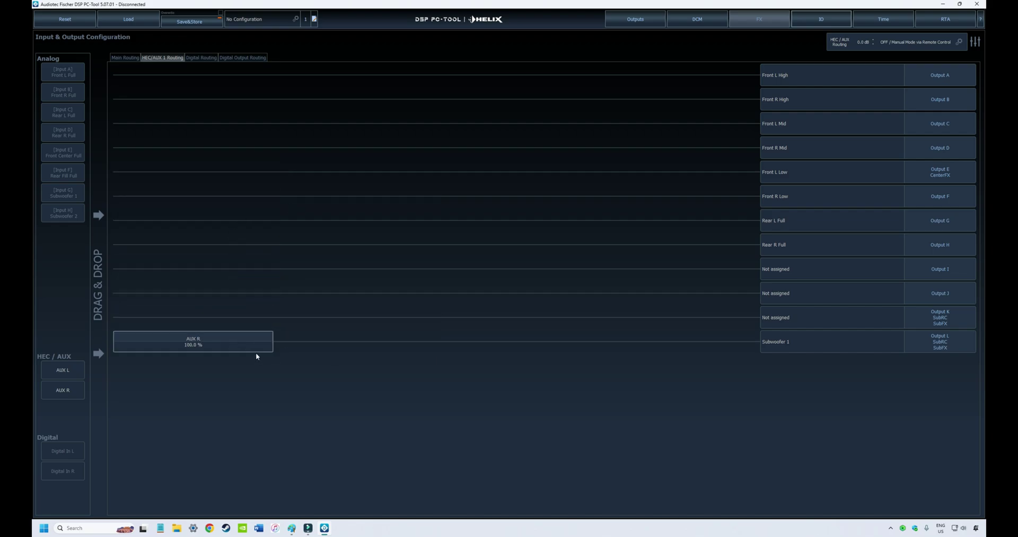
{"action": "left_click", "coordinate": [237, 349]}
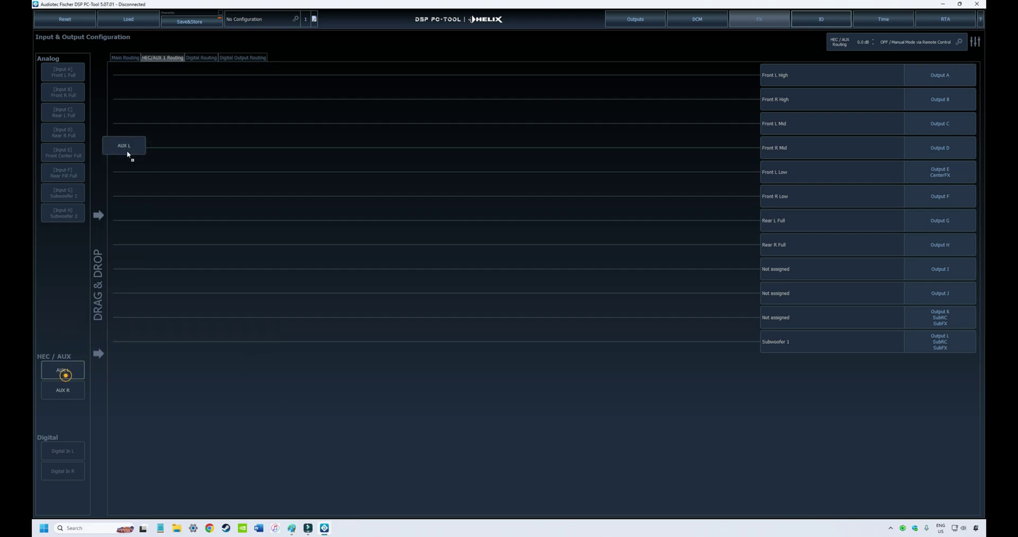
Route AUX L to outputs A, C, E and G, and AUX R to outputs B, D, F and H.
{"action": "left_click_drag", "start_coordinate": [127, 154], "coordinate": [148, 79]}
{"action": "left_click_drag", "start_coordinate": [77, 392], "coordinate": [139, 100]}
{"action": "left_click_drag", "start_coordinate": [68, 370], "coordinate": [146, 133]}
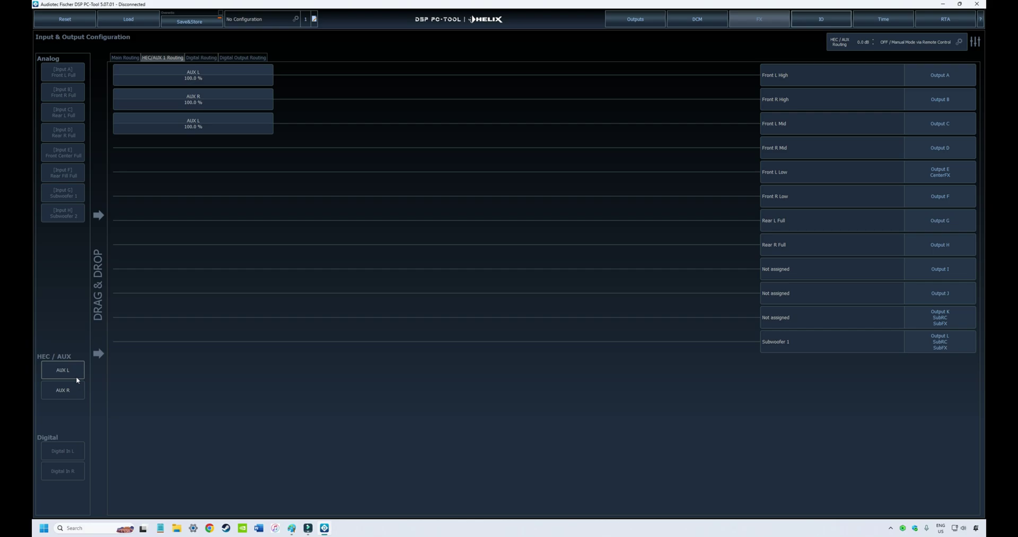
{"action": "left_click_drag", "start_coordinate": [66, 391], "coordinate": [159, 151]}
{"action": "left_click_drag", "start_coordinate": [72, 371], "coordinate": [151, 190]}
{"action": "left_click_drag", "start_coordinate": [59, 374], "coordinate": [147, 222]}
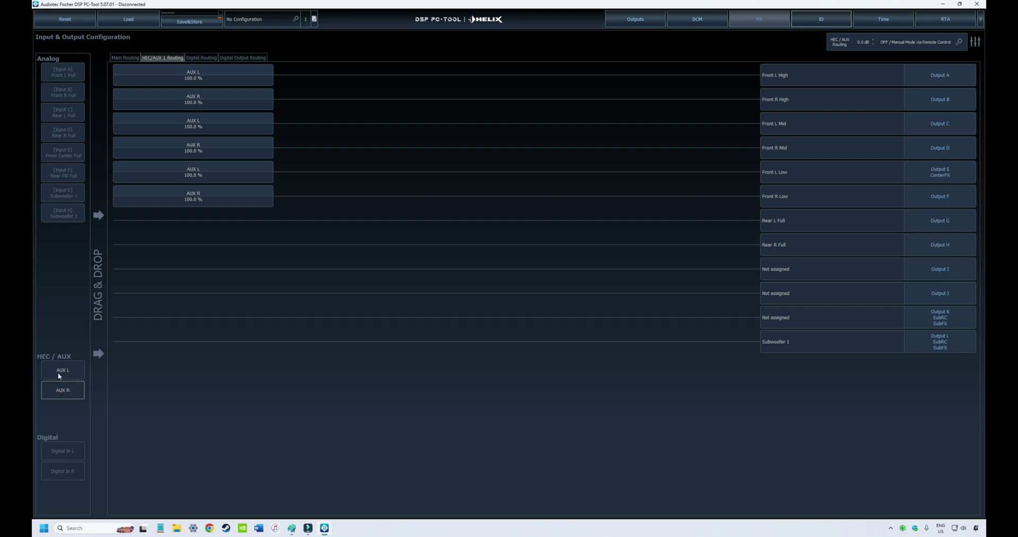
{"action": "left_click_drag", "start_coordinate": [56, 372], "coordinate": [142, 228]}
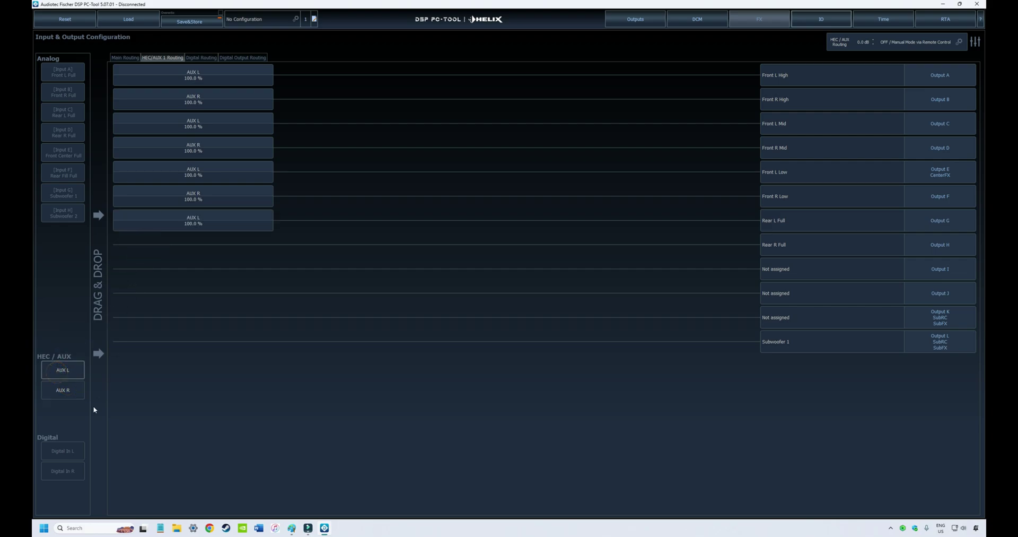
{"action": "left_click_drag", "start_coordinate": [69, 389], "coordinate": [184, 251]}
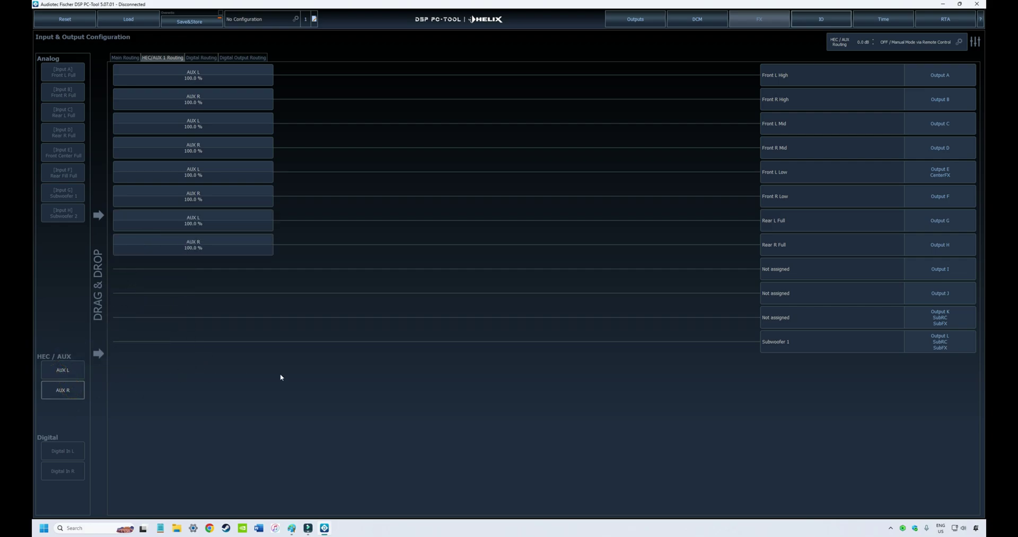
Route both AUX inputs to output L, mixing AUX L at 30% and AUX R at 70%.
{"action": "left_click_drag", "start_coordinate": [64, 371], "coordinate": [143, 339]}
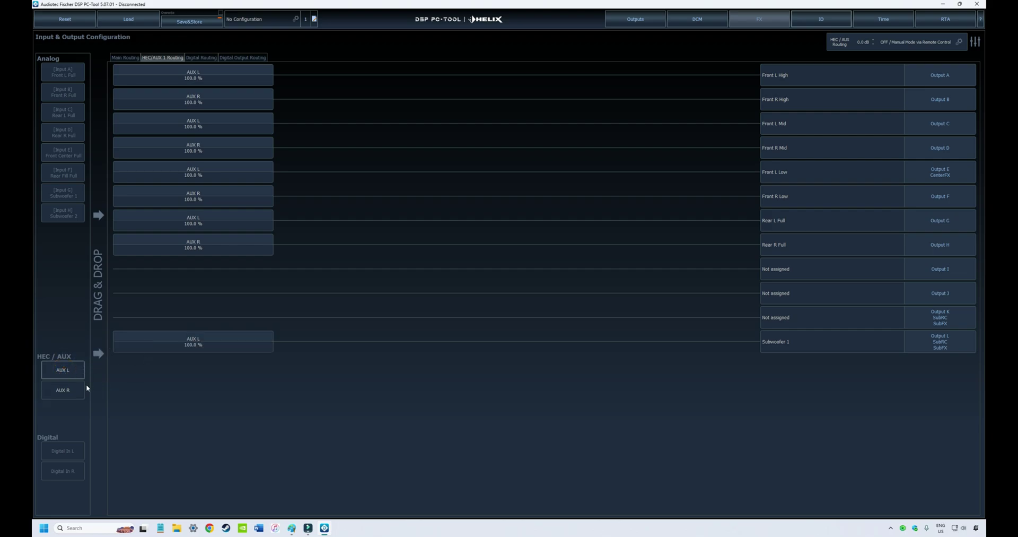
{"action": "left_click_drag", "start_coordinate": [74, 387], "coordinate": [320, 353]}
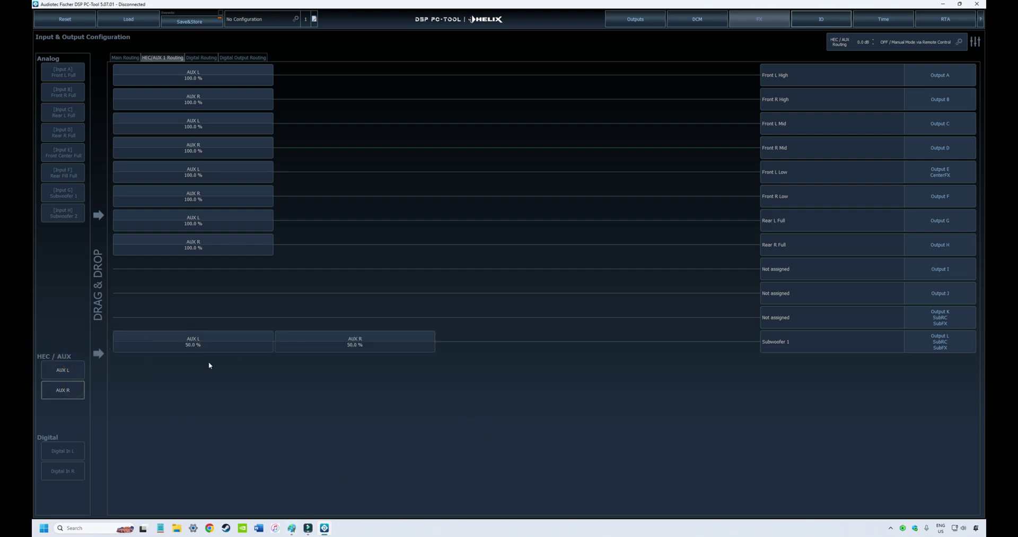
{"action": "double_click", "coordinate": [203, 343]}
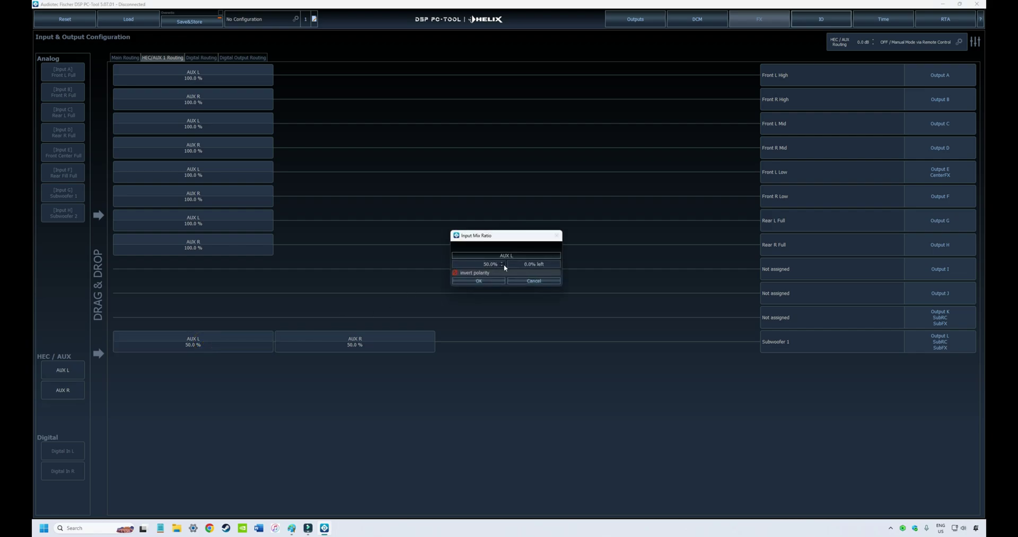
{"action": "scroll", "coordinate": [503, 264], "scroll_direction": "down", "scroll_amount": 2}
{"action": "scroll", "coordinate": [504, 266], "scroll_direction": "up", "scroll_amount": 2}
{"action": "left_click", "coordinate": [496, 281]}
{"action": "double_click", "coordinate": [386, 345]}
{"action": "scroll", "coordinate": [503, 264], "scroll_direction": "up", "scroll_amount": 2}
{"action": "left_click", "coordinate": [494, 282]}
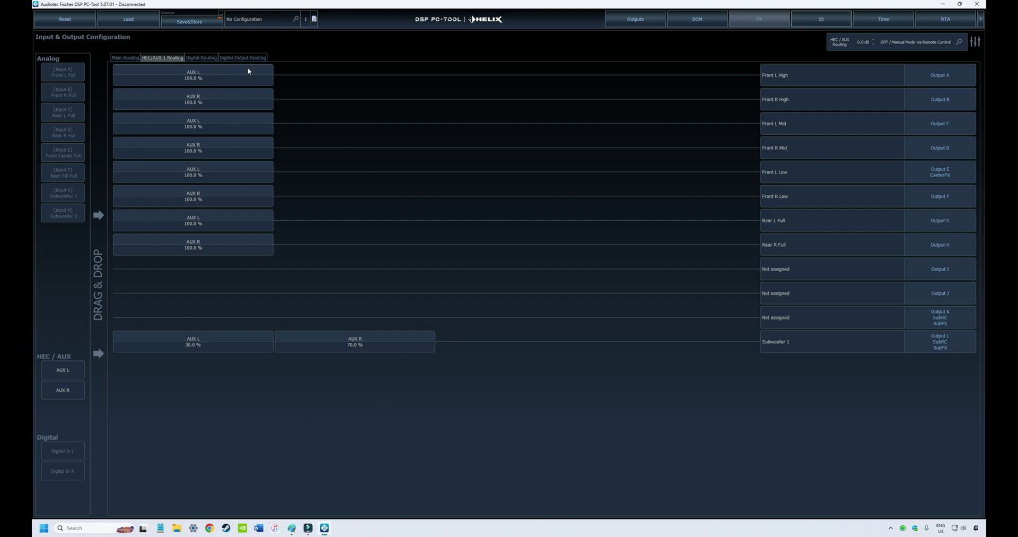
Remove all Digital In L and Digital In R blocks from outputs A through L in the Digital Routing.
{"action": "left_click", "coordinate": [201, 58]}
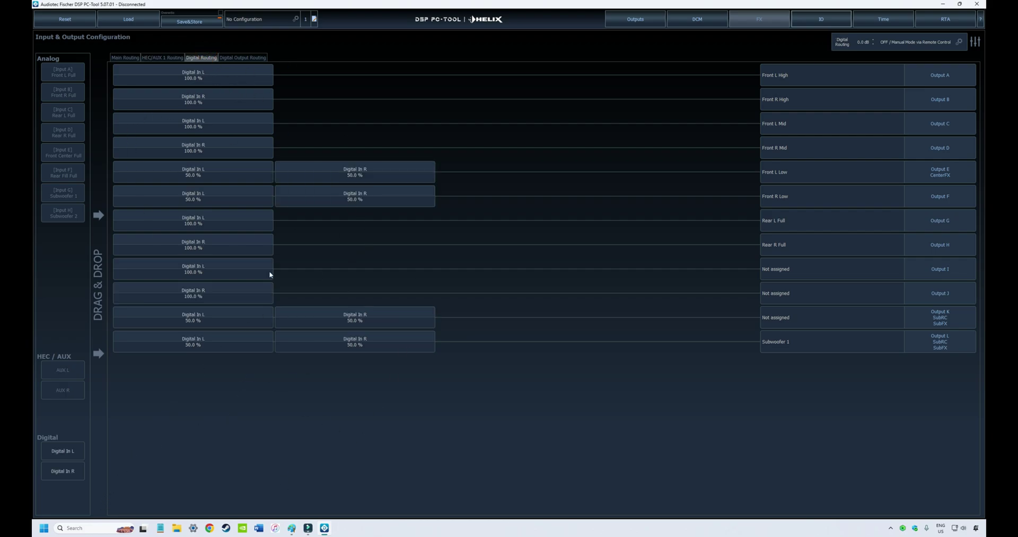
{"action": "double_click", "coordinate": [224, 75]}
{"action": "double_click", "coordinate": [232, 101]}
{"action": "double_click", "coordinate": [230, 125]}
{"action": "double_click", "coordinate": [228, 149]}
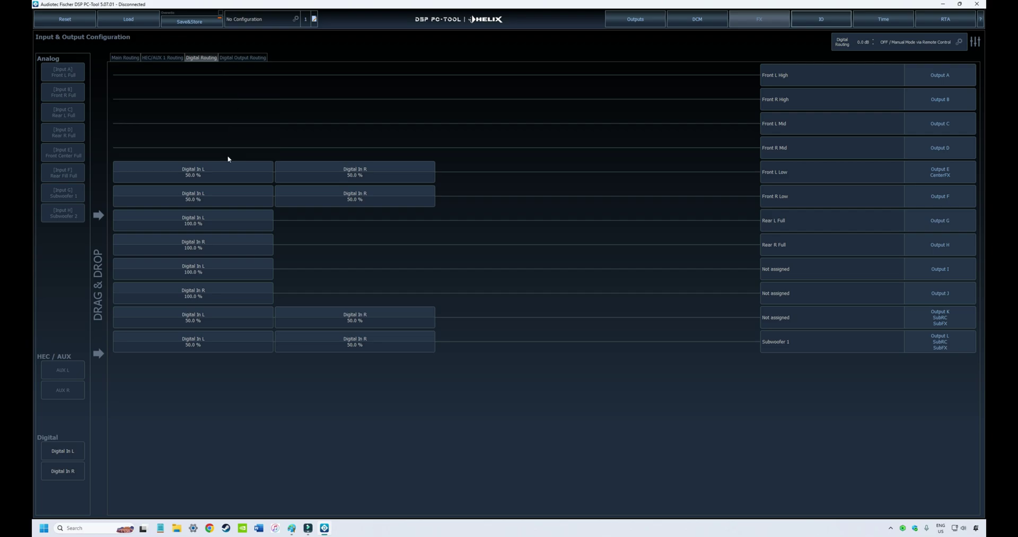
{"action": "double_click", "coordinate": [278, 180]}
{"action": "double_click", "coordinate": [255, 179]}
{"action": "double_click", "coordinate": [290, 196]}
{"action": "double_click", "coordinate": [268, 197]}
{"action": "double_click", "coordinate": [244, 221]}
{"action": "double_click", "coordinate": [241, 244]}
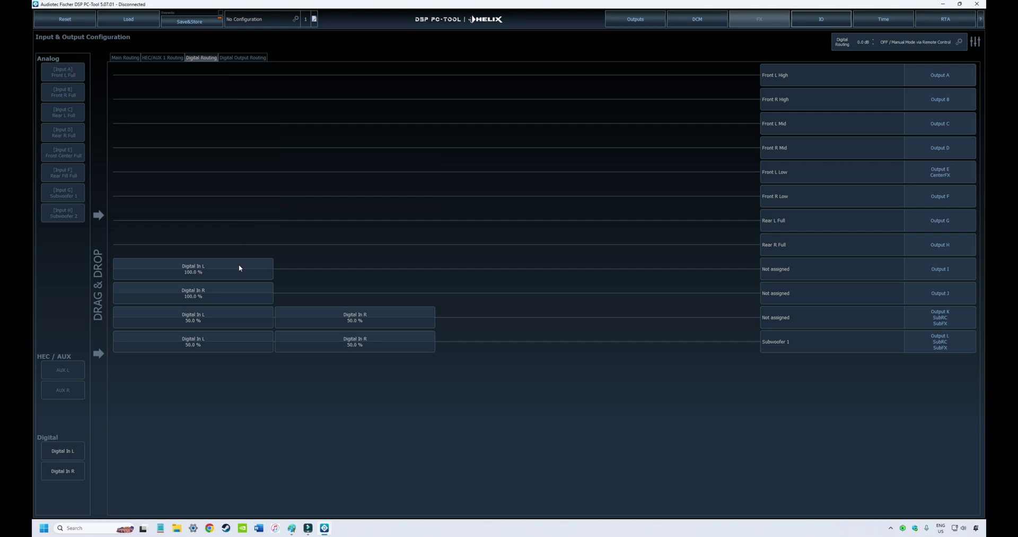
{"action": "double_click", "coordinate": [239, 267]}
{"action": "double_click", "coordinate": [239, 293]}
{"action": "double_click", "coordinate": [268, 317]}
{"action": "double_click", "coordinate": [259, 324]}
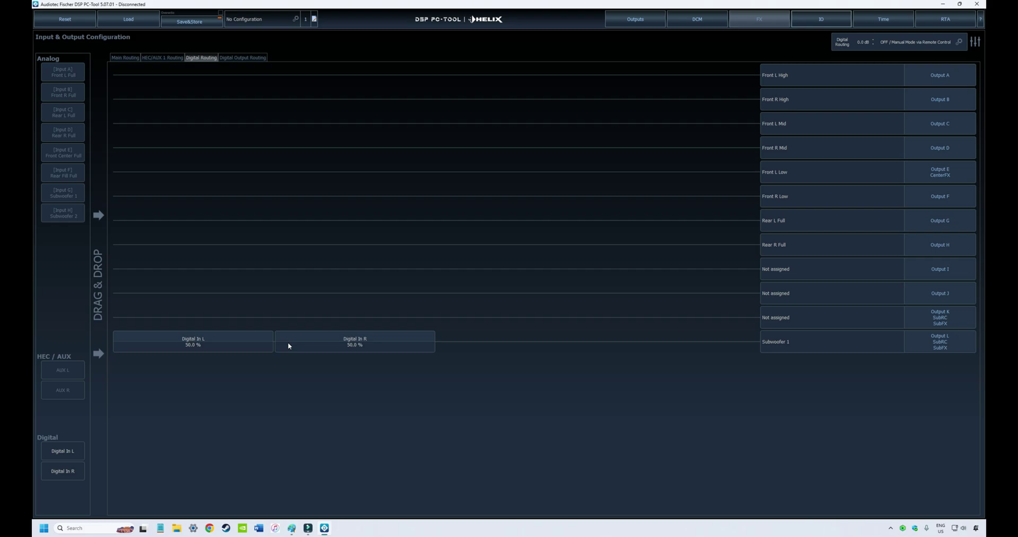
{"action": "double_click", "coordinate": [286, 345]}
{"action": "double_click", "coordinate": [247, 347]}
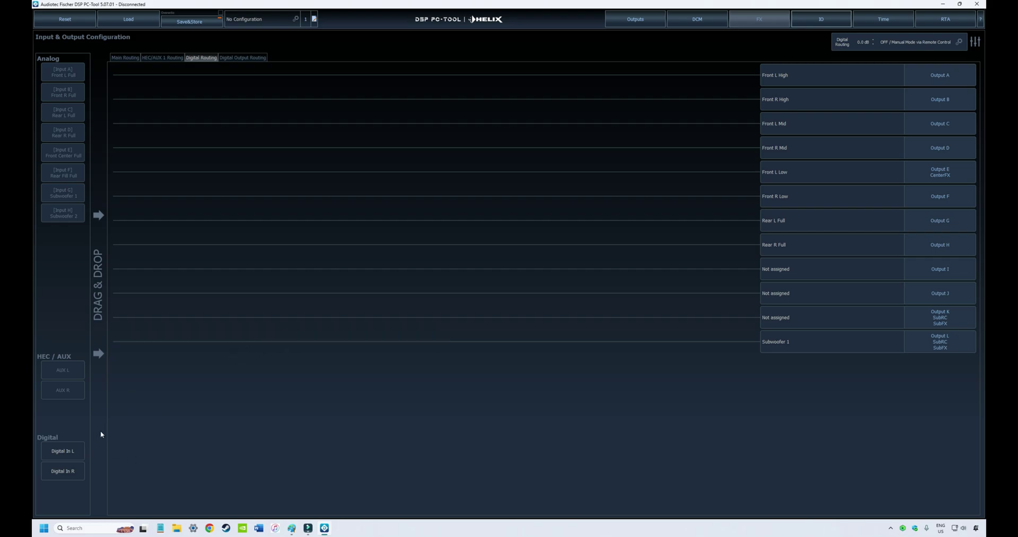
Route Digital In L to outputs A, C and E, and Digital In R to outputs B, D and F in the Digital Routing.
{"action": "left_click_drag", "start_coordinate": [62, 456], "coordinate": [143, 80]}
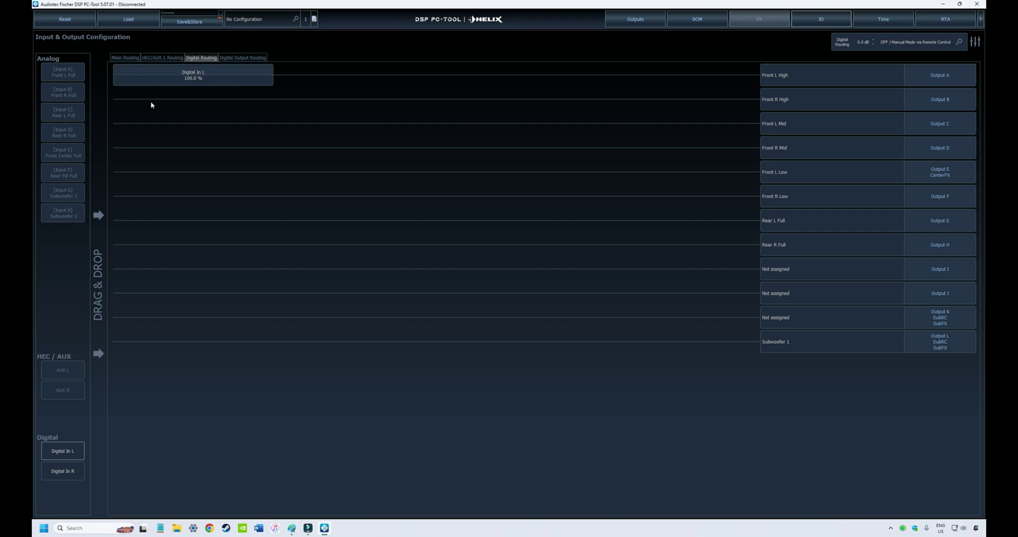
{"action": "left_click_drag", "start_coordinate": [63, 470], "coordinate": [143, 101]}
{"action": "left_click_drag", "start_coordinate": [67, 451], "coordinate": [180, 126]}
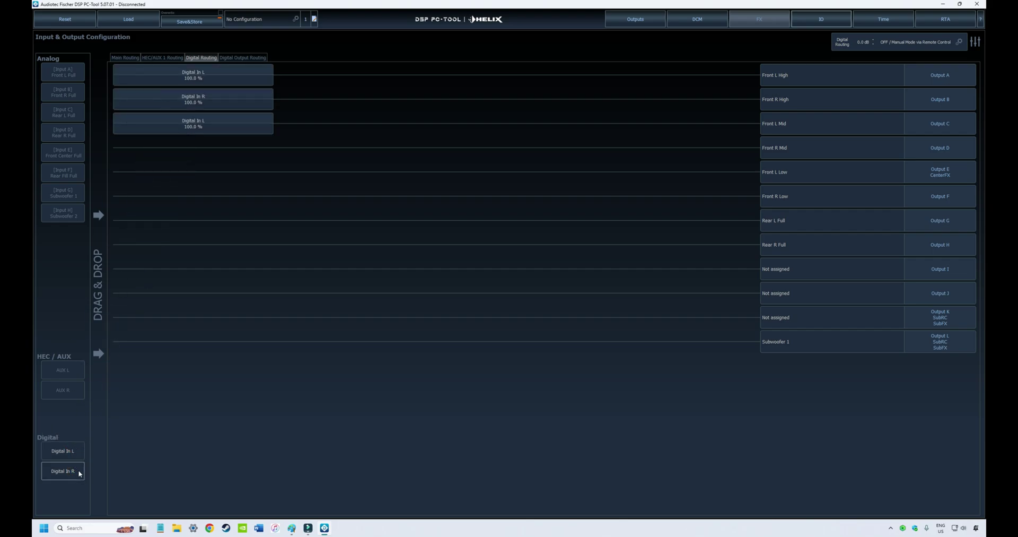
{"action": "left_click_drag", "start_coordinate": [77, 471], "coordinate": [185, 161]}
{"action": "left_click_drag", "start_coordinate": [76, 447], "coordinate": [180, 181]}
{"action": "left_click_drag", "start_coordinate": [73, 470], "coordinate": [191, 200]}
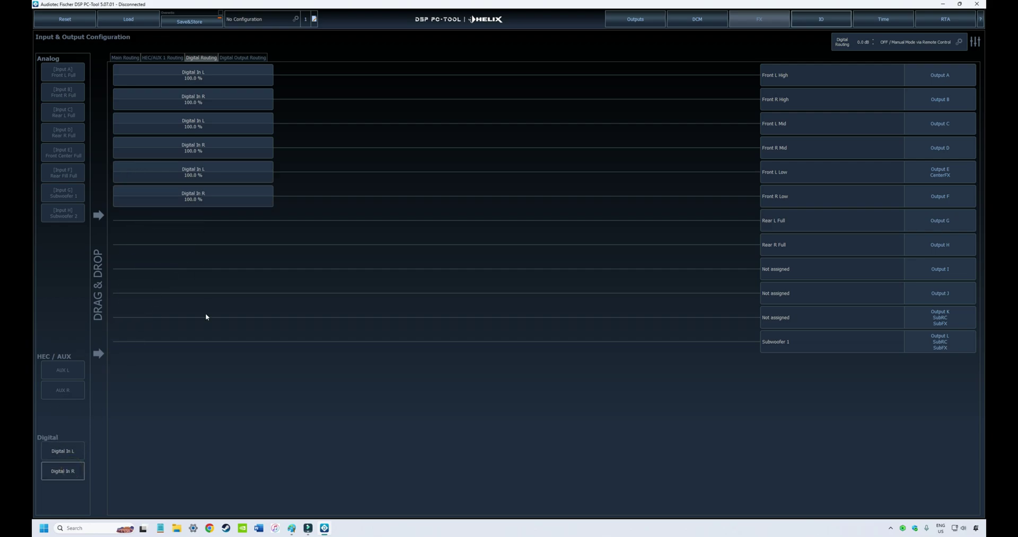
Route both Digital In L and Digital In R to outputs G and H, each at 50%.
{"action": "left_click_drag", "start_coordinate": [60, 452], "coordinate": [180, 223]}
{"action": "left_click_drag", "start_coordinate": [74, 471], "coordinate": [326, 215]}
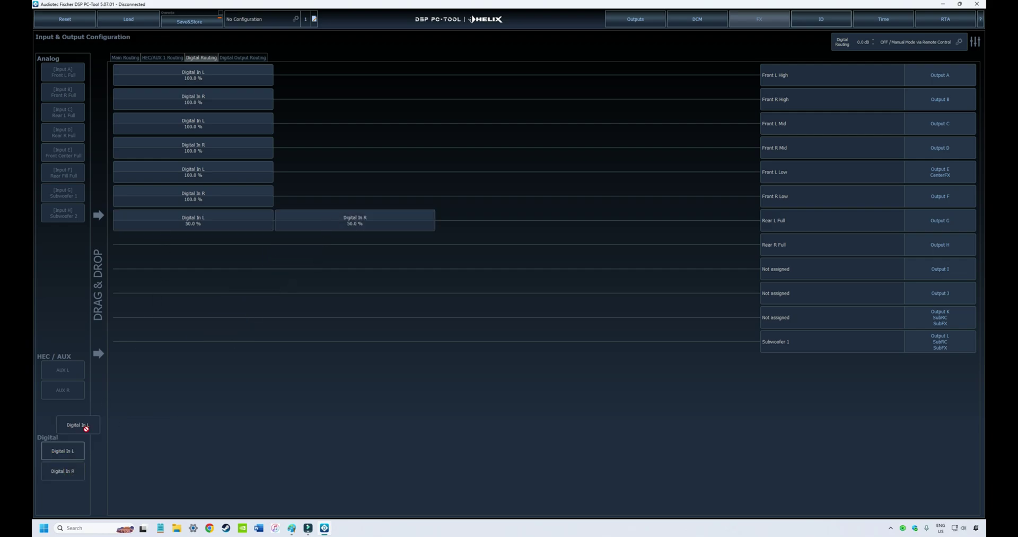
{"action": "left_click_drag", "start_coordinate": [67, 451], "coordinate": [175, 249]}
{"action": "left_click_drag", "start_coordinate": [63, 471], "coordinate": [340, 245]}
Invert the polarity of Digital In R on output G and of Digital In L on output H.
{"action": "double_click", "coordinate": [346, 219]}
{"action": "left_click", "coordinate": [484, 273]}
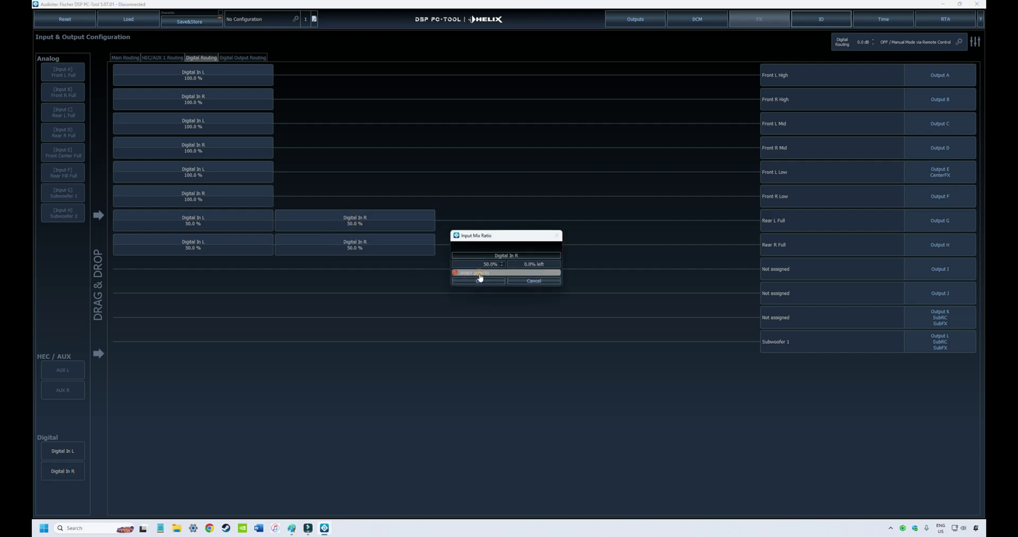
{"action": "left_click", "coordinate": [479, 281]}
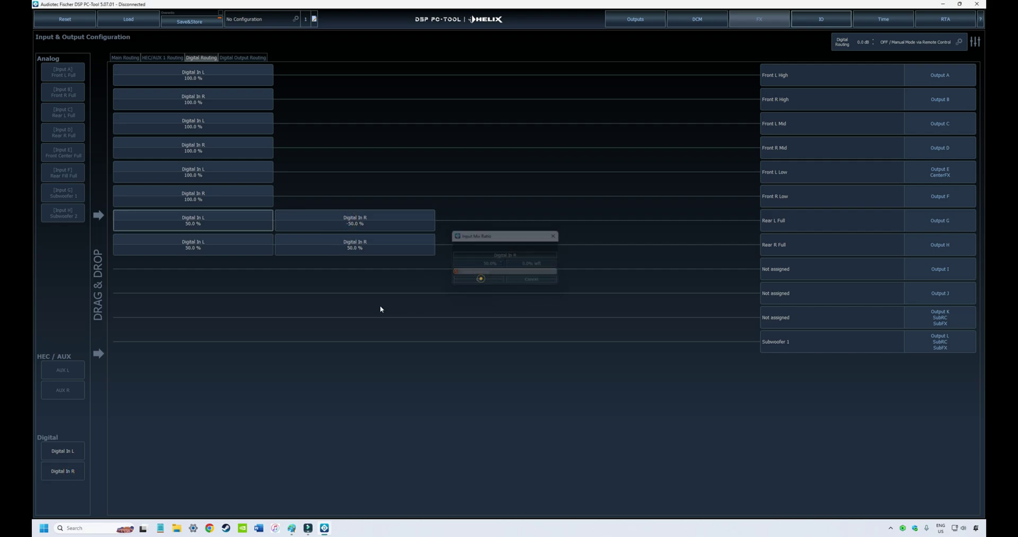
{"action": "double_click", "coordinate": [218, 249]}
{"action": "left_click", "coordinate": [456, 272]}
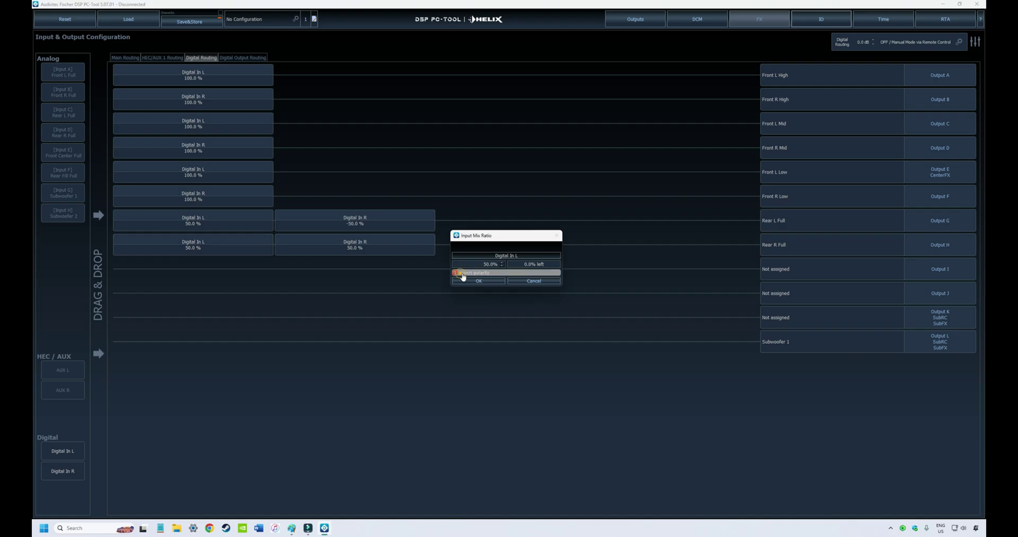
{"action": "left_click", "coordinate": [479, 281]}
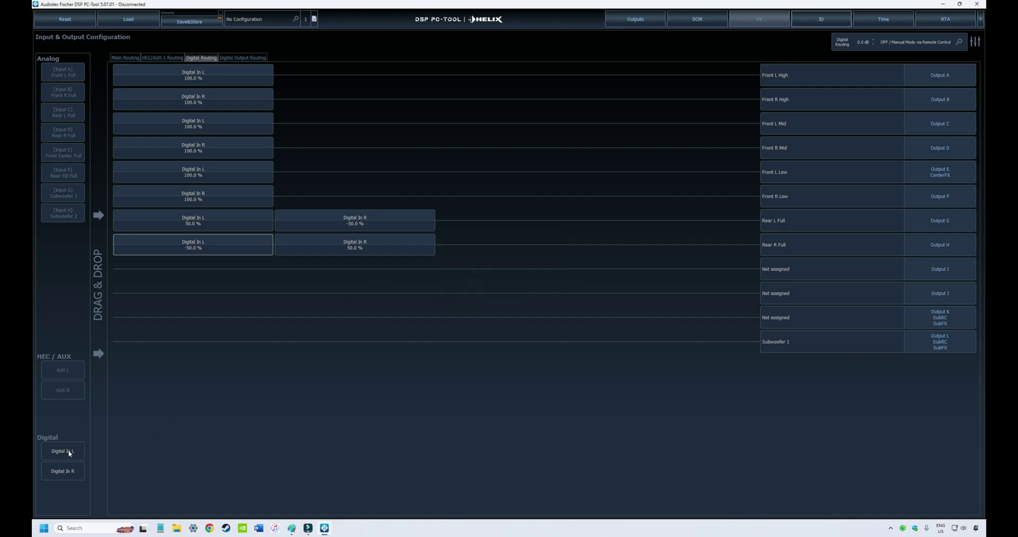
Route both Digital In L and Digital In R to the subwoofer on output L, each at 50%.
{"action": "left_click_drag", "start_coordinate": [69, 453], "coordinate": [164, 342]}
{"action": "left_click_drag", "start_coordinate": [64, 471], "coordinate": [309, 347]}
{"action": "left_click", "coordinate": [353, 470]}
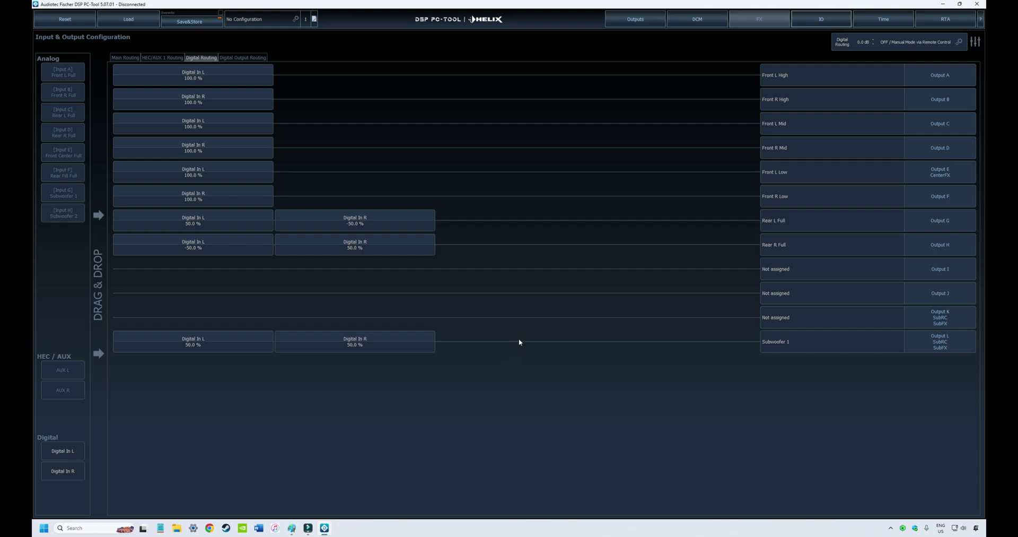
Review the output assignments in the Main, HEC/AUX 1 and Digital Routing.
{"action": "left_click", "coordinate": [132, 57]}
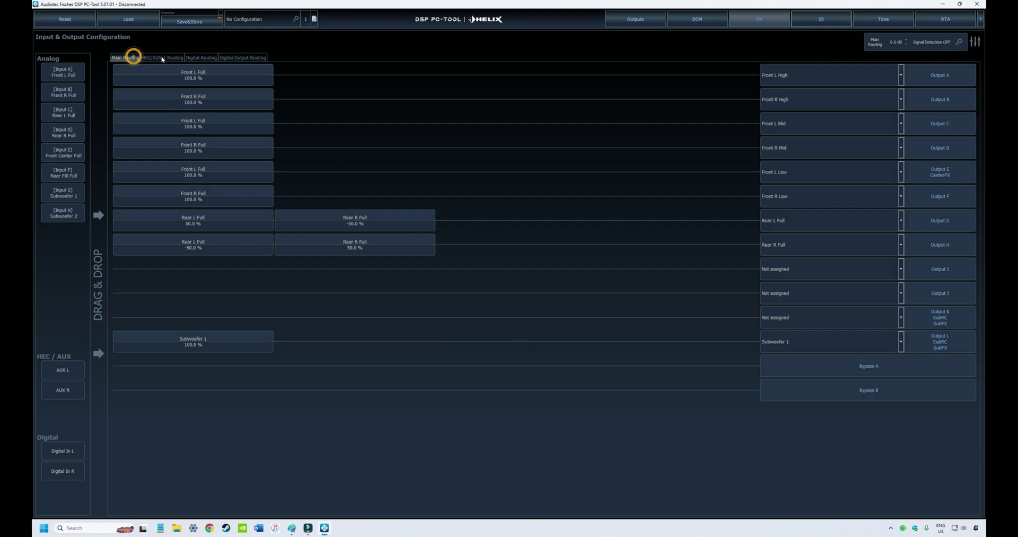
{"action": "left_click", "coordinate": [161, 57]}
{"action": "left_click", "coordinate": [208, 57]}
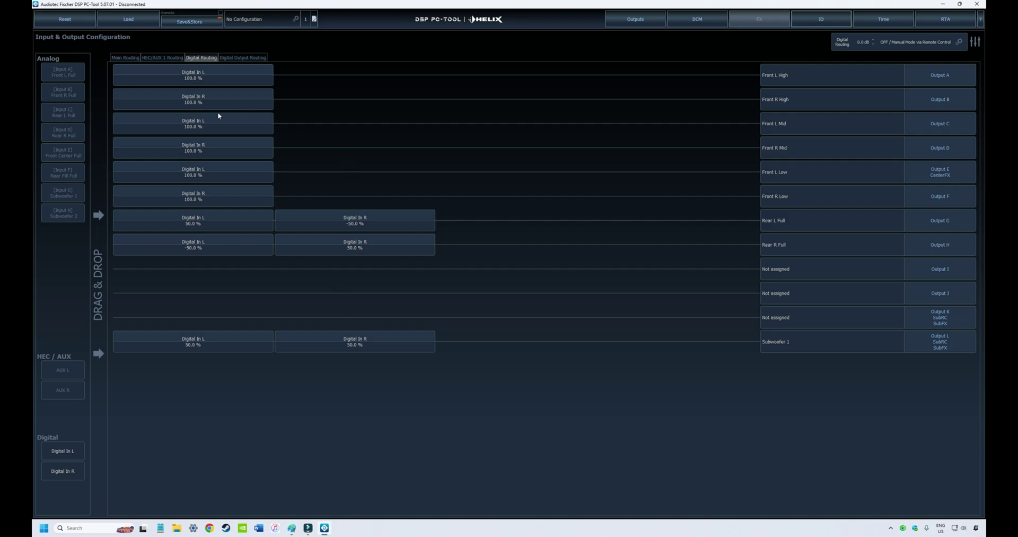
{"action": "left_click", "coordinate": [133, 56]}
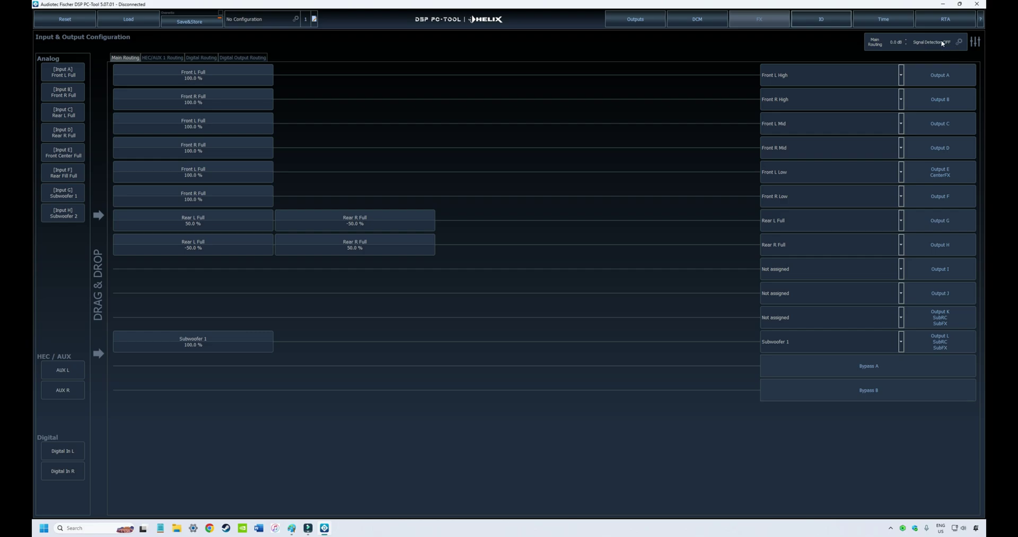
Try adjusting the HEC/AUX Routing gain, and change the Digital Routing gain by one 0.1 dB step.
{"action": "left_click", "coordinate": [146, 58]}
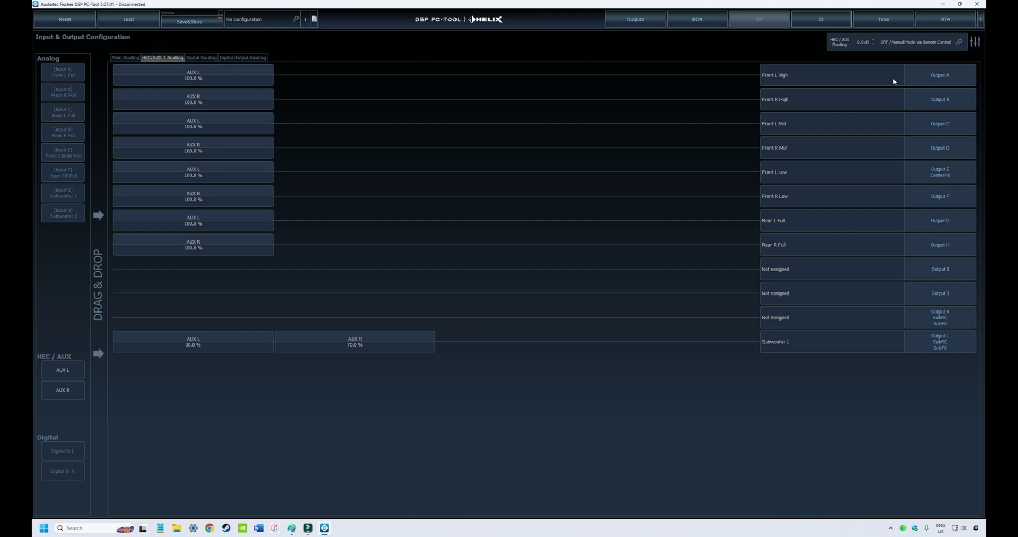
{"action": "left_click", "coordinate": [873, 41]}
{"action": "left_click", "coordinate": [875, 44]}
{"action": "left_click", "coordinate": [193, 58]}
{"action": "left_click", "coordinate": [122, 59]}
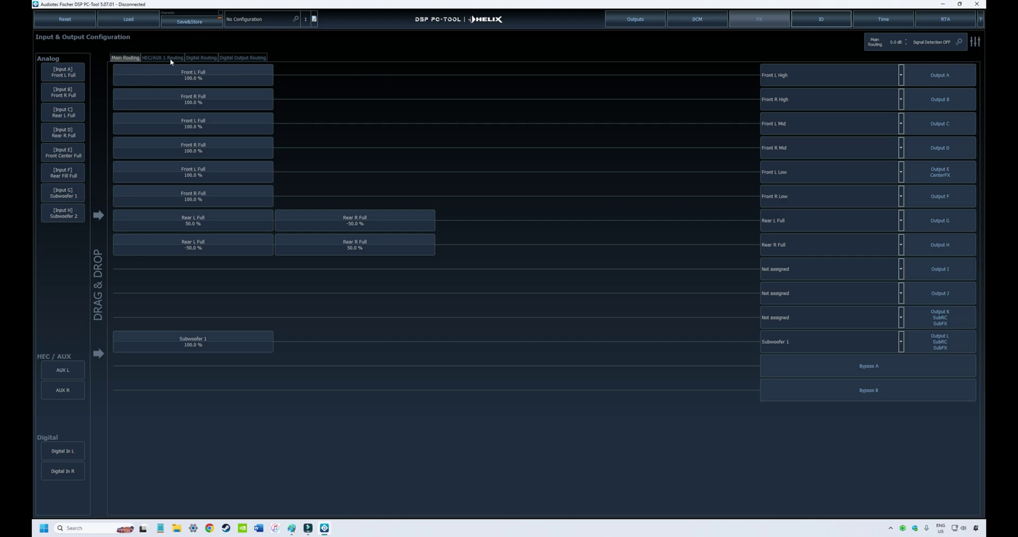
{"action": "left_click", "coordinate": [200, 58]}
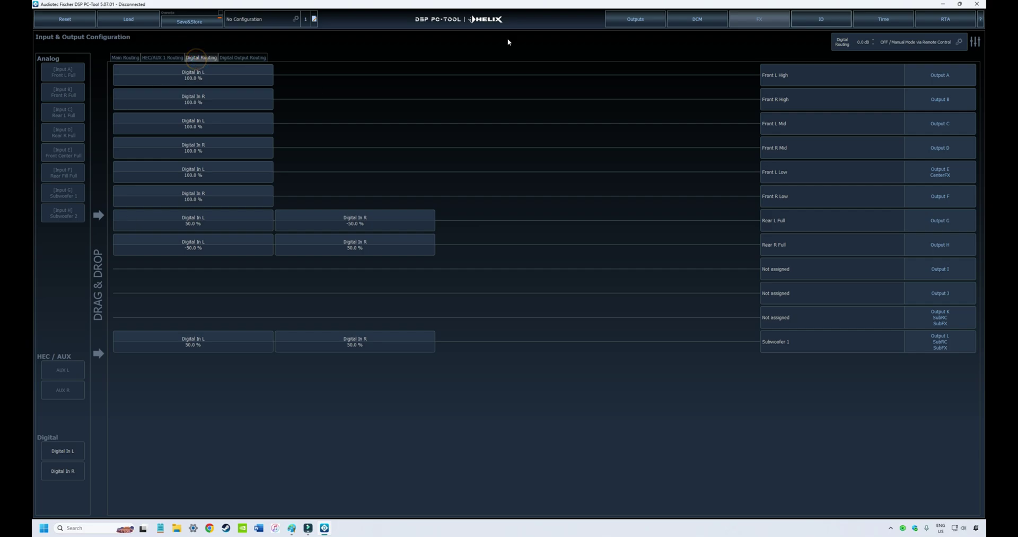
{"action": "left_click", "coordinate": [874, 41]}
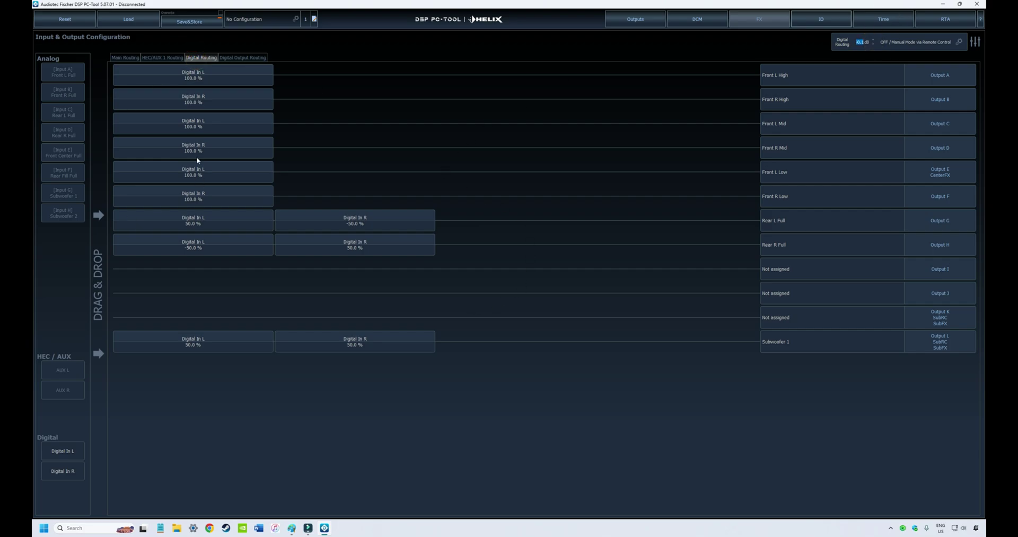